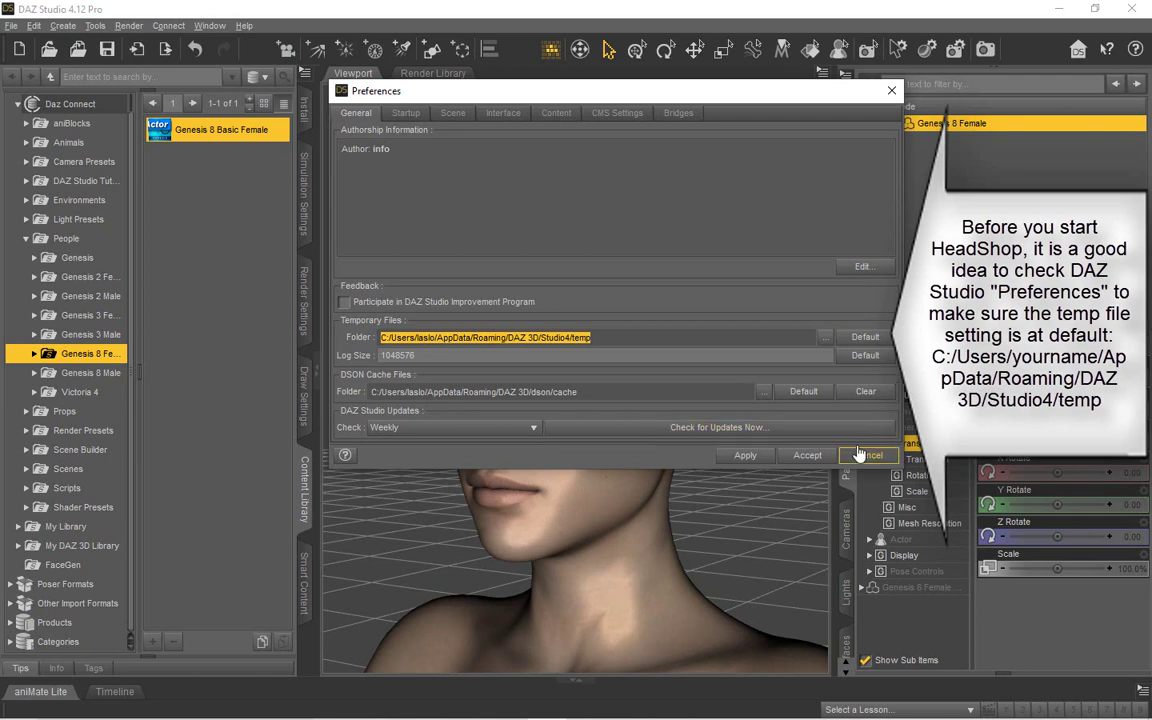
# Step: Accept Preferences with the Temporary Files folder left at the default Studio4/temp path
pyautogui.click(806, 456)
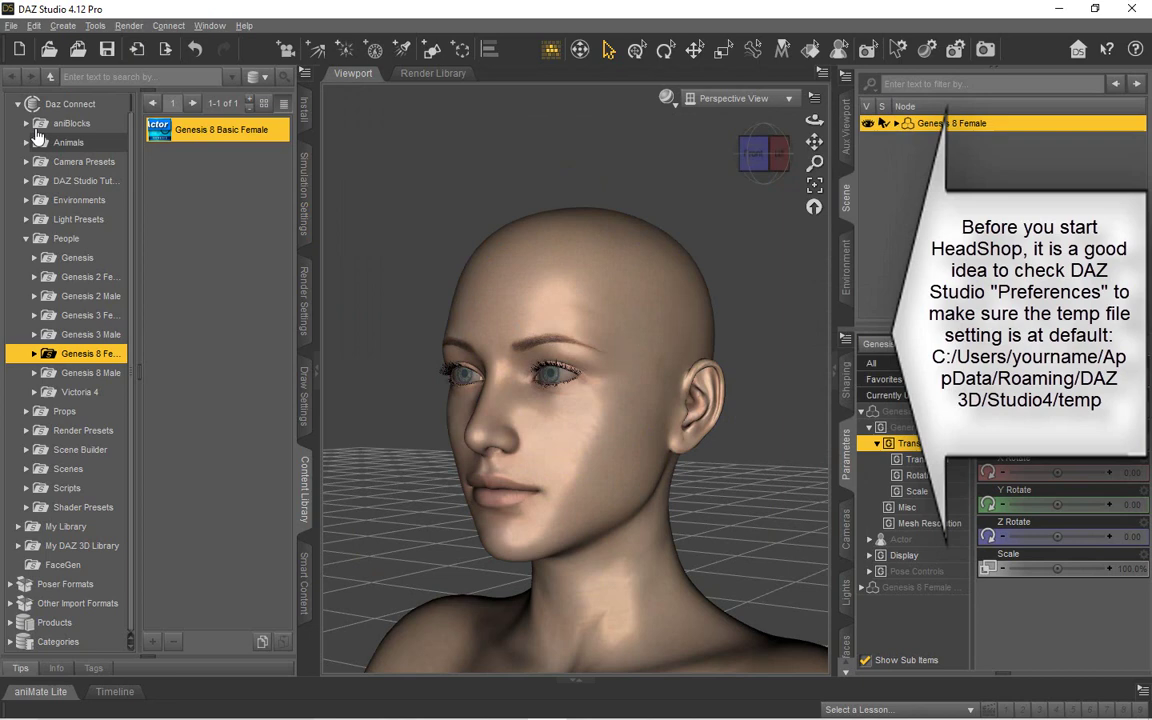
# Step: Start HeadShop for the Genesis 8 Female with Create New HeadShop OBJ and default morph settings
pyautogui.click(33, 26)
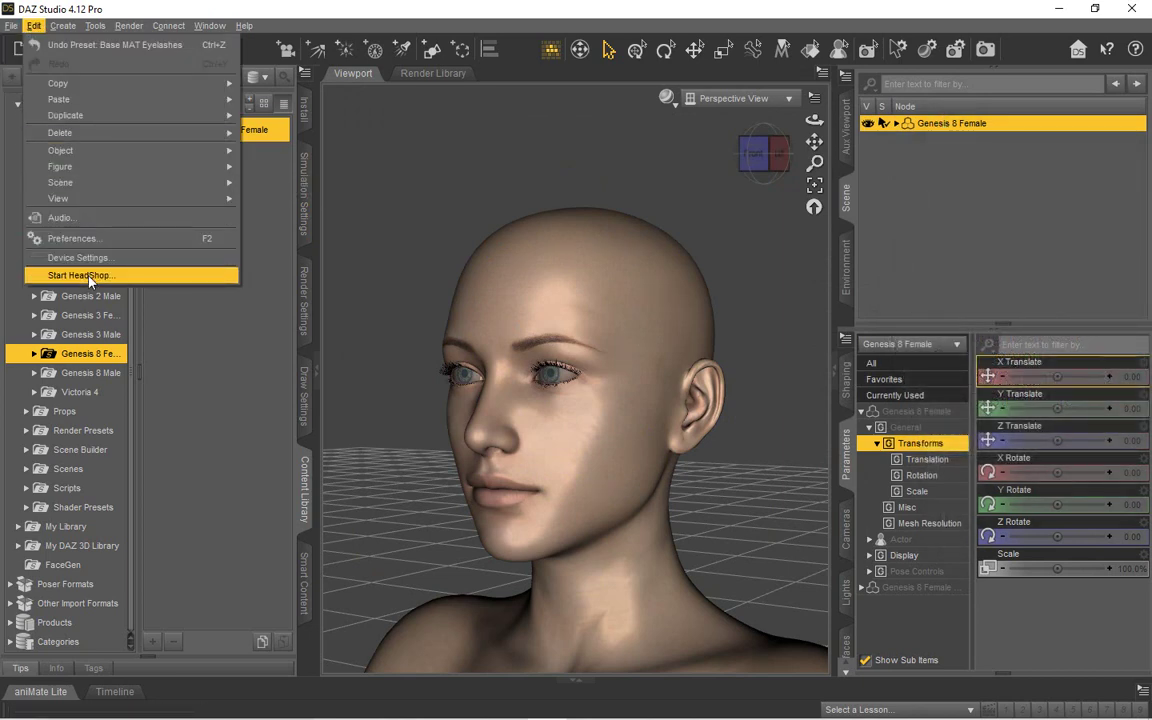
pyautogui.click(88, 276)
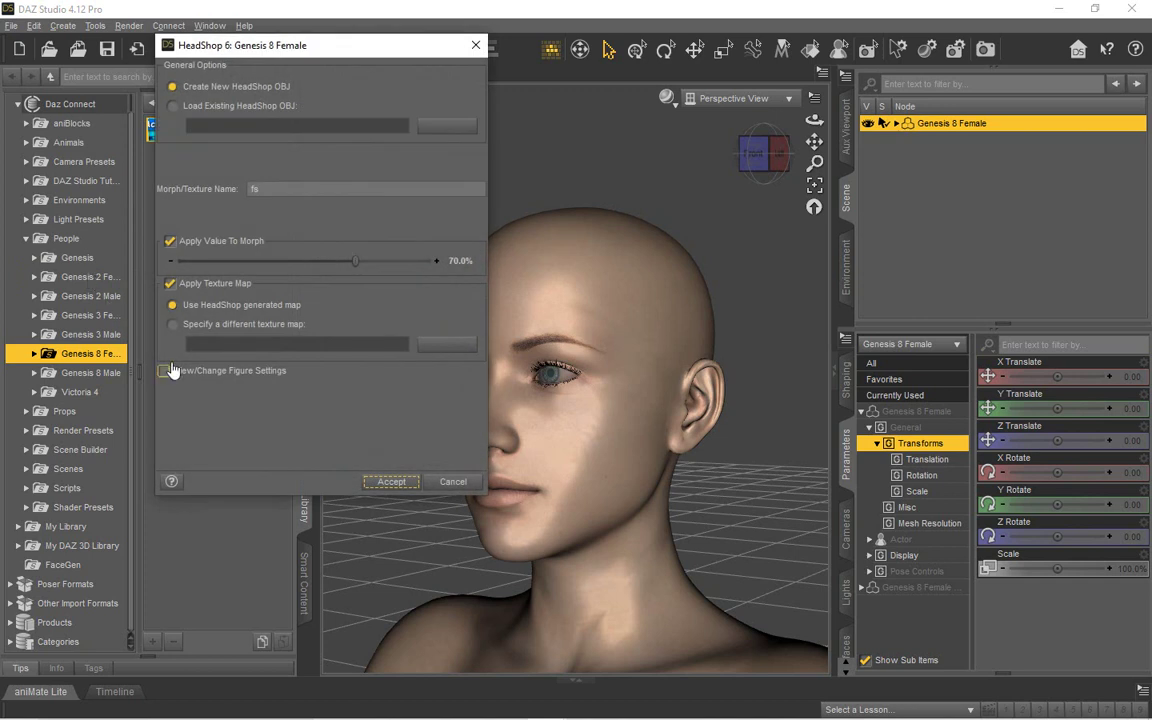
pyautogui.click(391, 483)
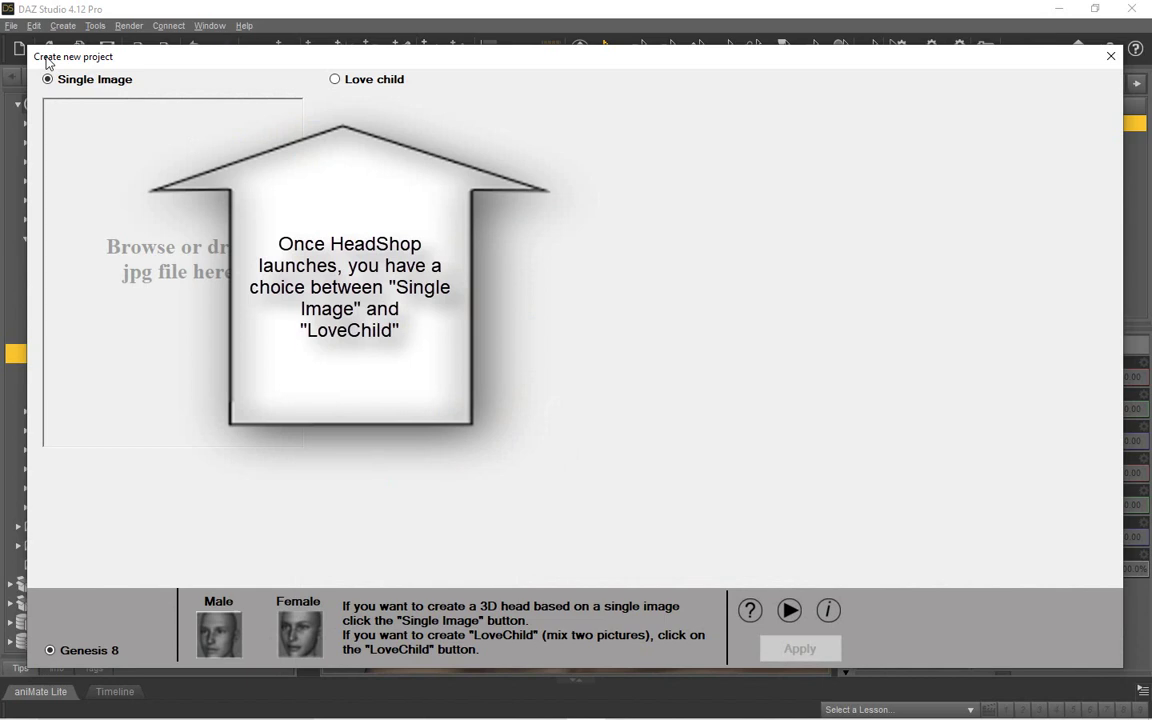
# Step: Morph the red-haired girl and smiling man photos in Love Child, then use the result as Single Image
pyautogui.click(336, 80)
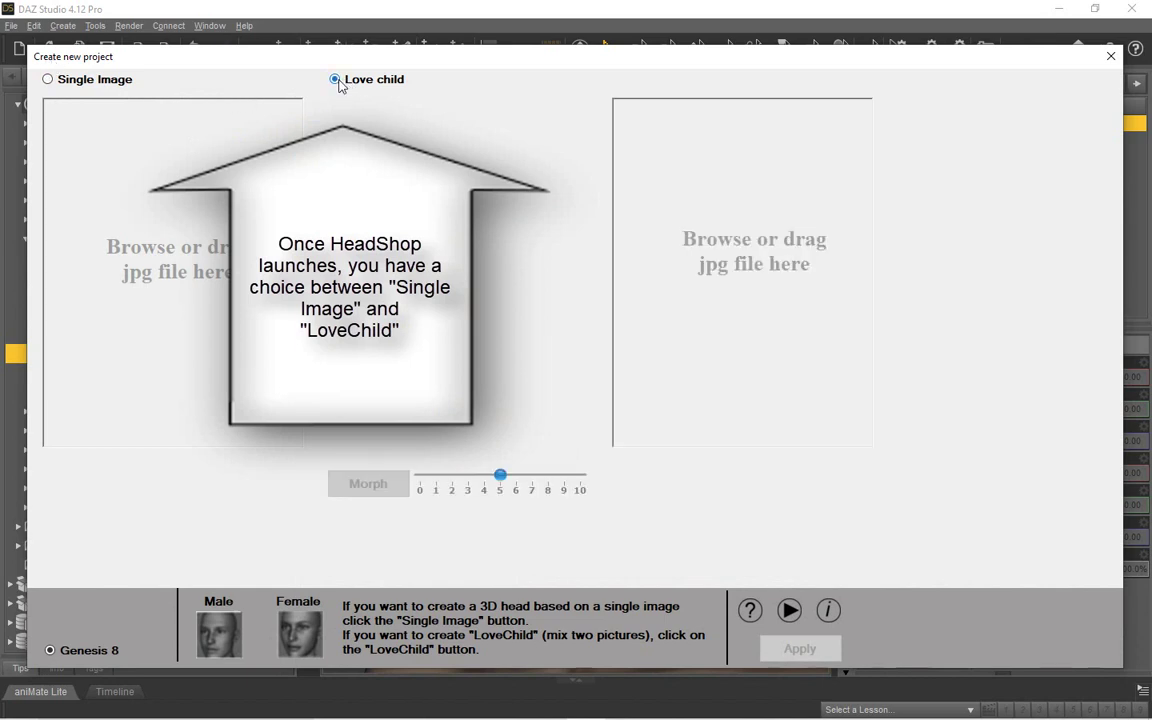
pyautogui.click(47, 79)
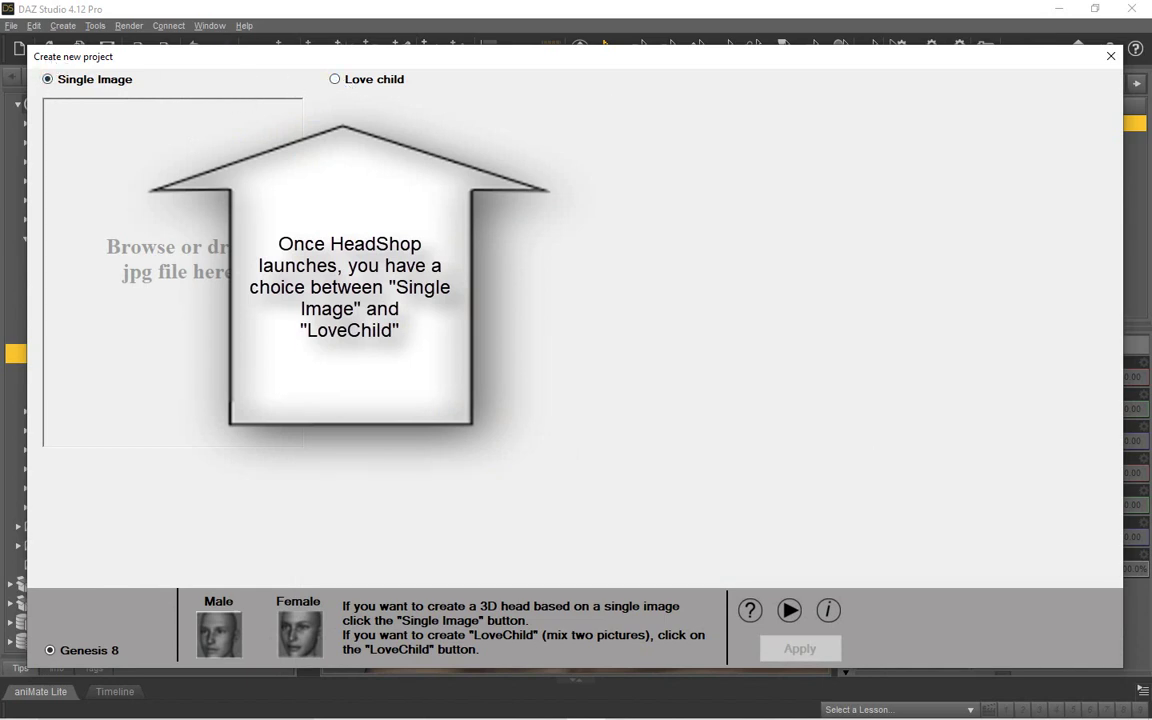
pyautogui.click(337, 80)
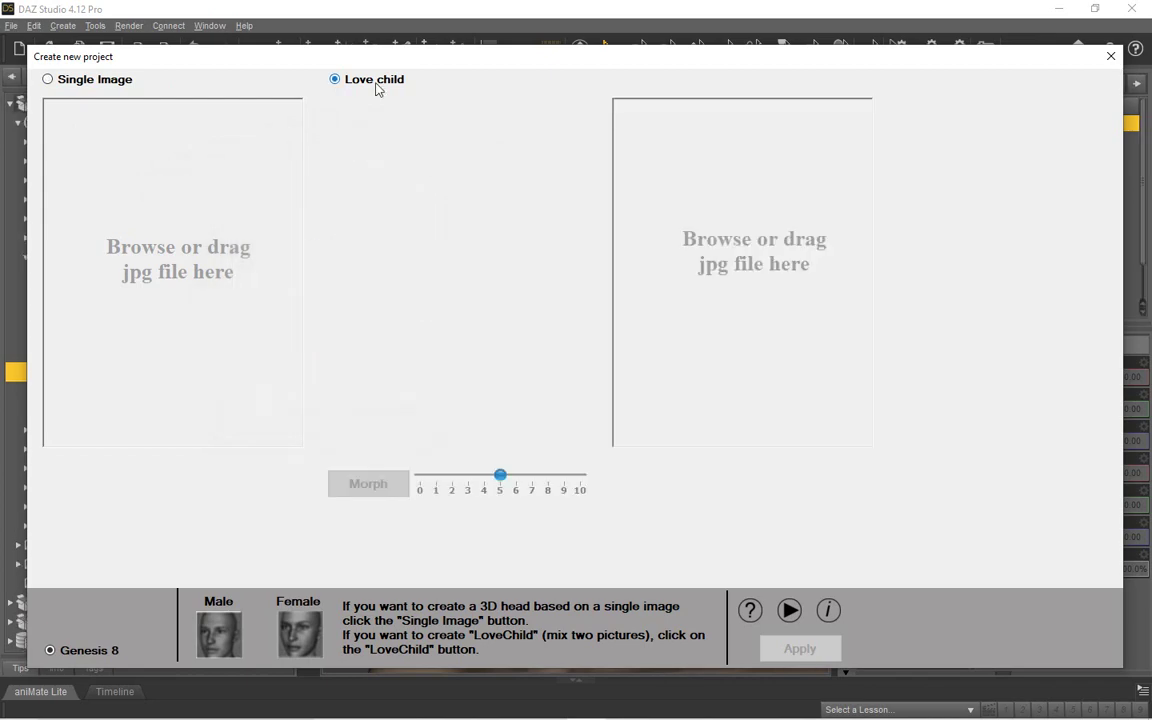
pyautogui.click(195, 204)
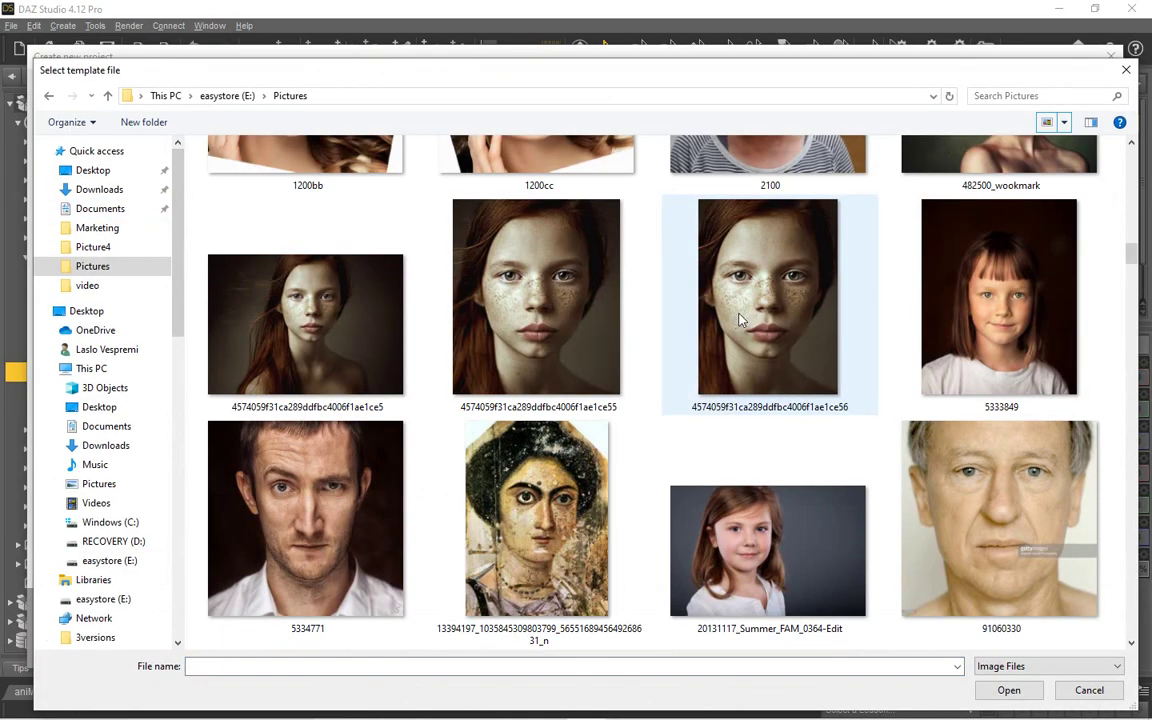
pyautogui.doubleClick(741, 320)
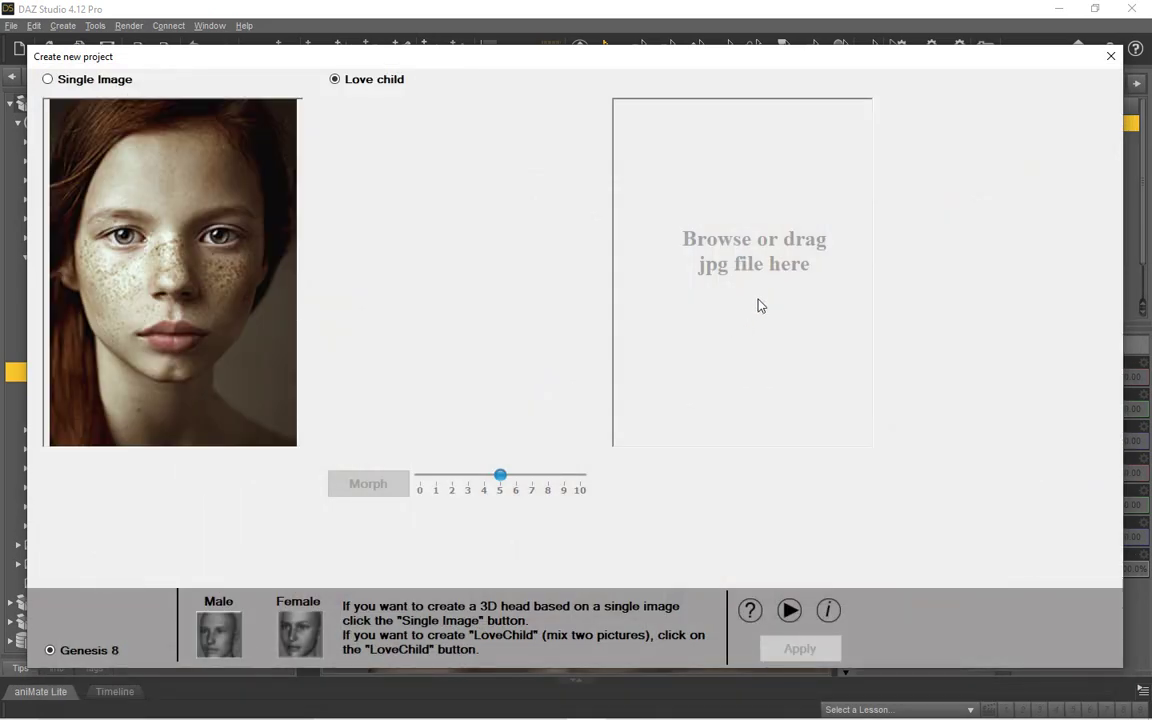
pyautogui.click(761, 306)
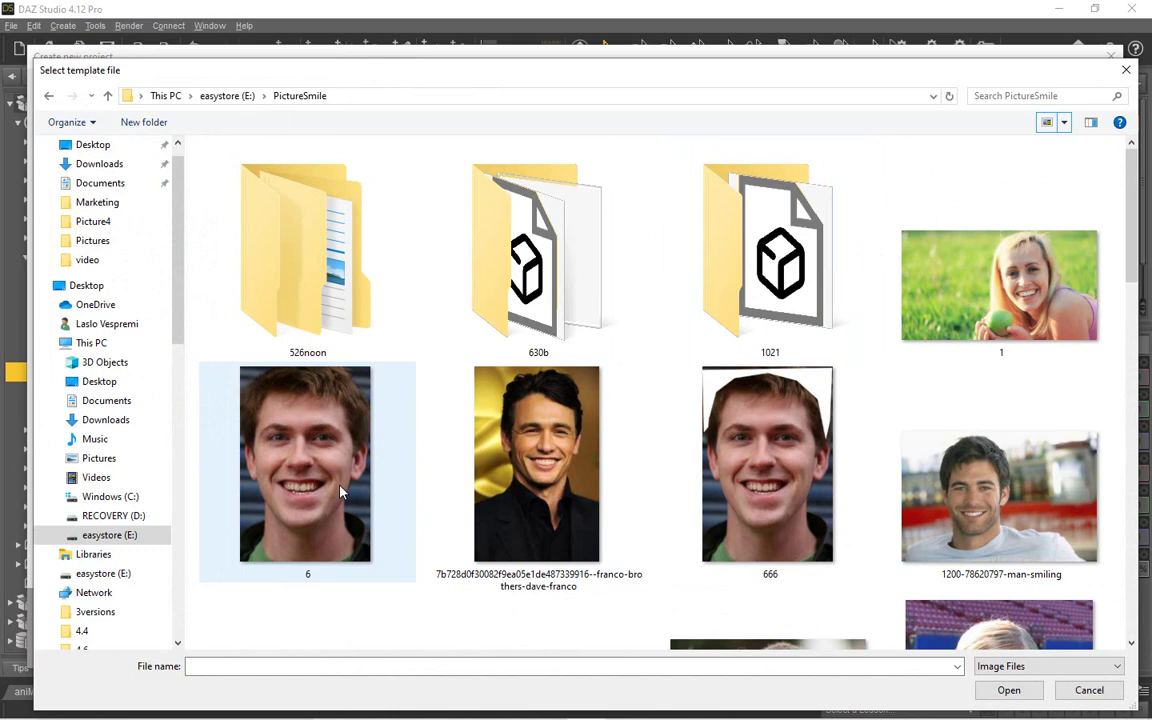
pyautogui.doubleClick(305, 436)
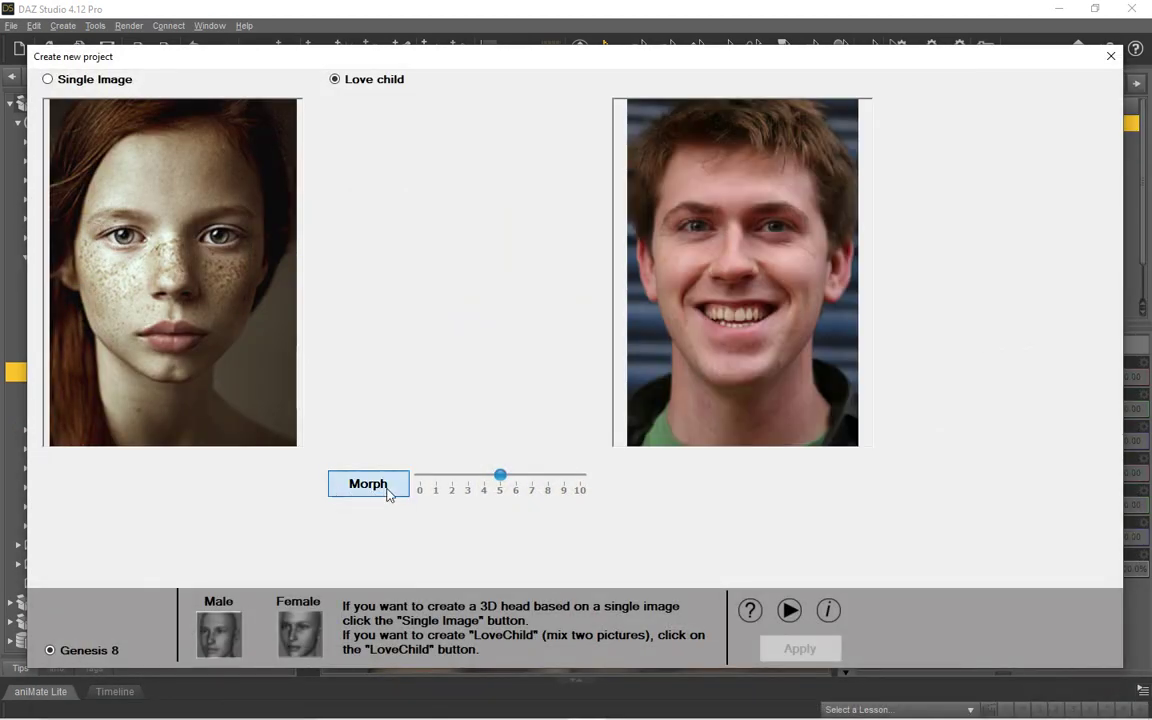
pyautogui.click(387, 490)
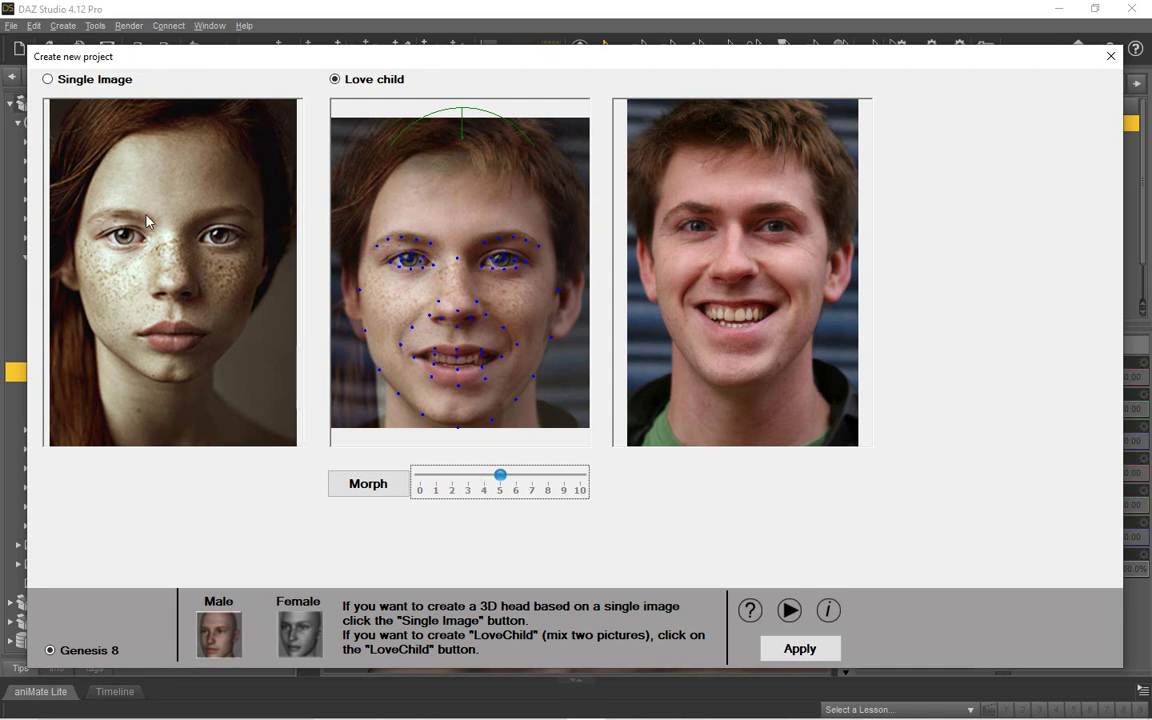
pyautogui.click(48, 80)
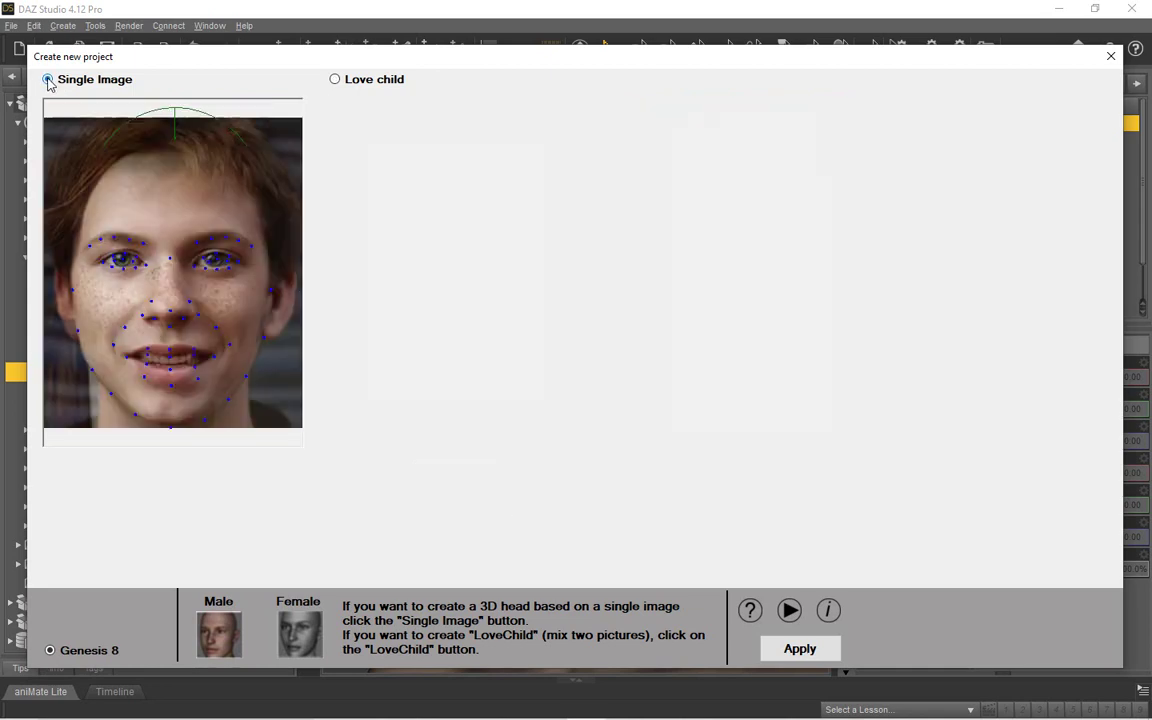
# Step: Replace the source with the friday6 photo from Picture4 and raise the top-of-head arc
pyautogui.click(234, 348)
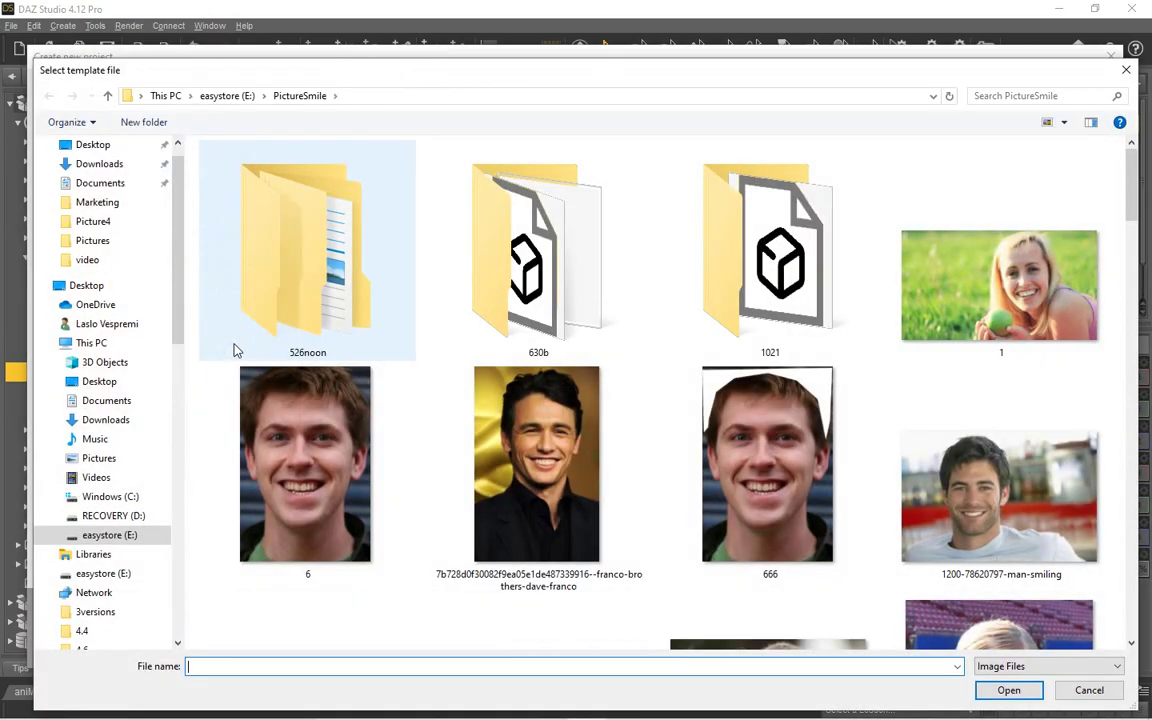
pyautogui.click(93, 221)
pyautogui.scroll(-8, 584, 399)
pyautogui.scroll(-2, 584, 399)
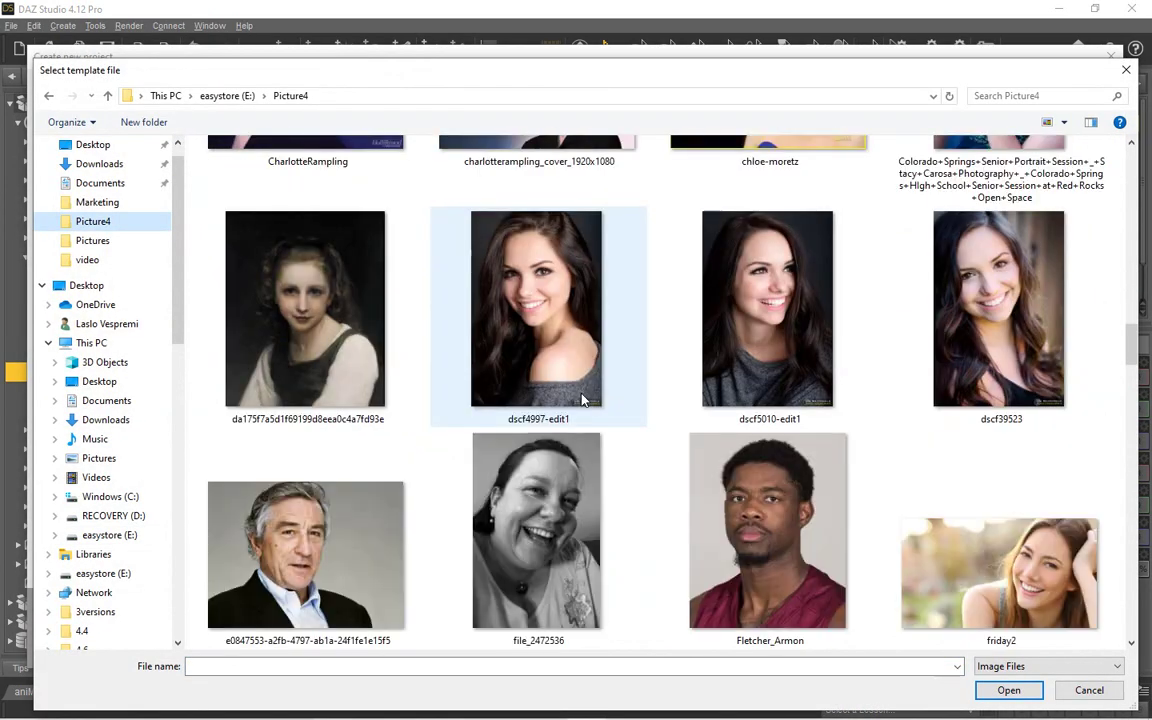
pyautogui.scroll(-2, 583, 398)
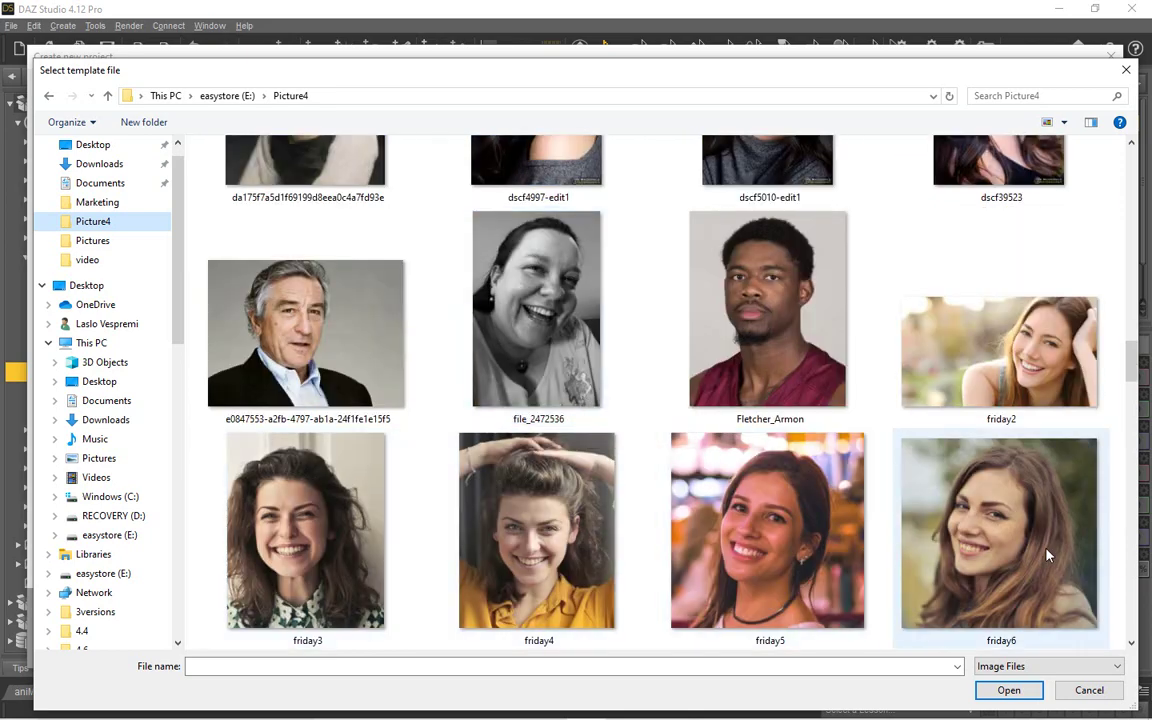
pyautogui.doubleClick(1005, 558)
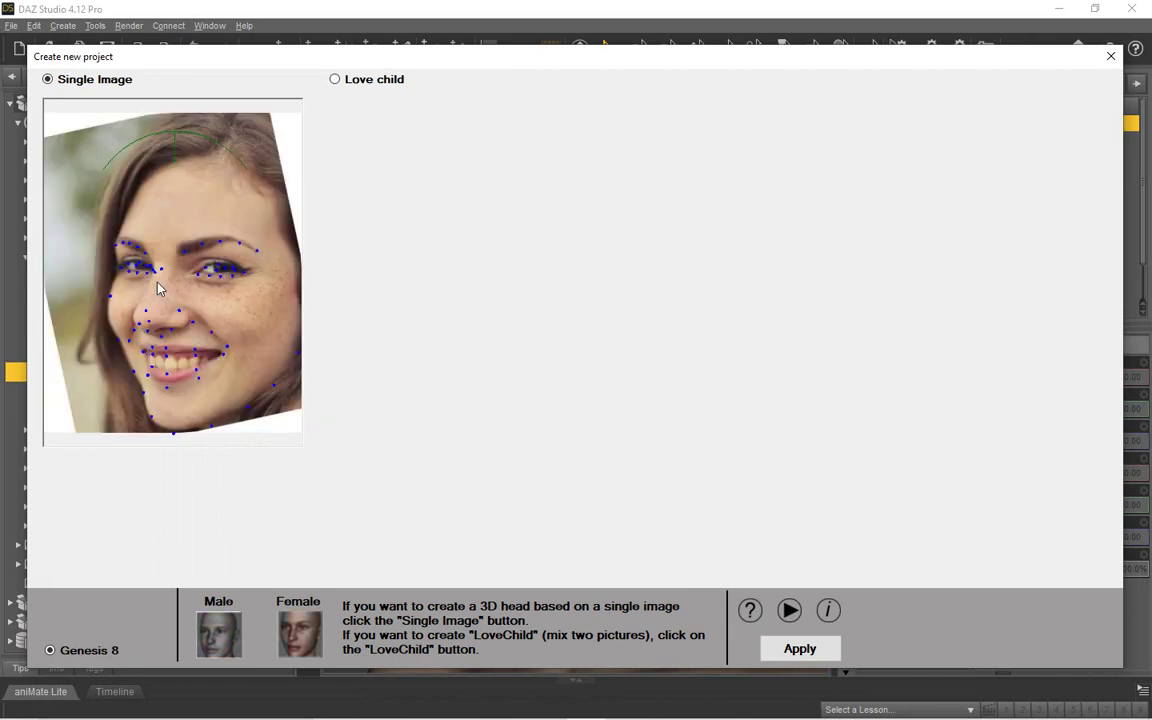
pyautogui.moveTo(177, 133); pyautogui.dragTo(180, 126)
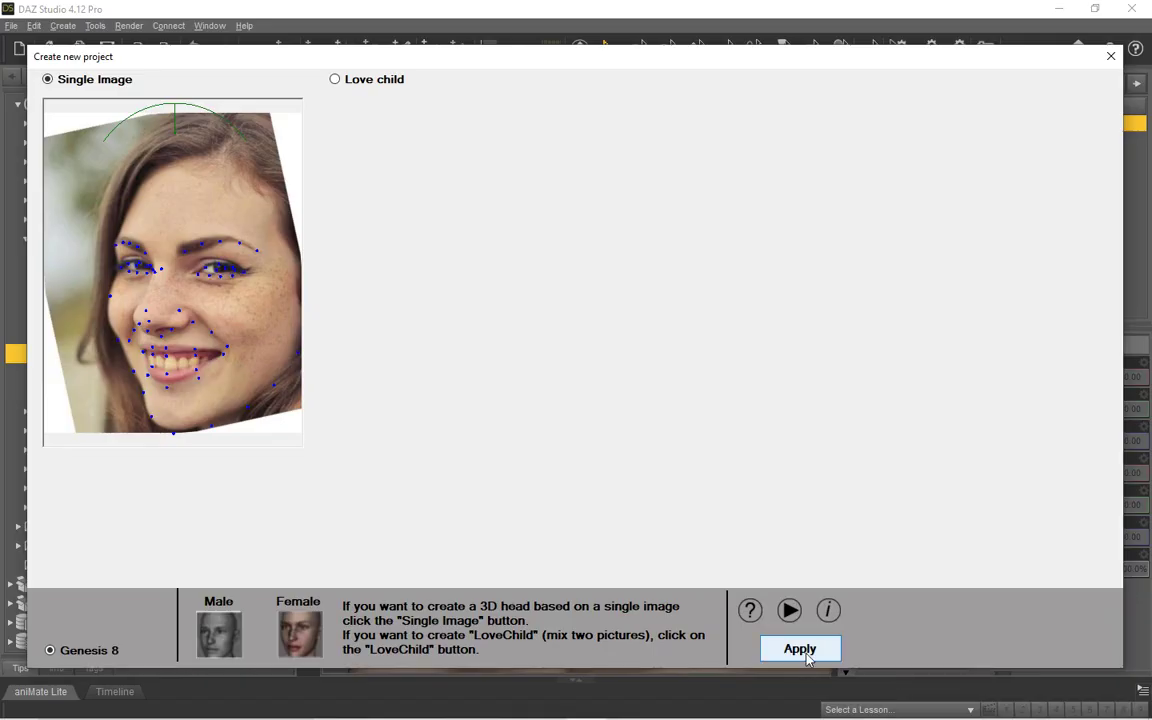
# Step: Build the 3D head from the photo, maximize HeadShop 12 and mirror the face texture
pyautogui.click(800, 649)
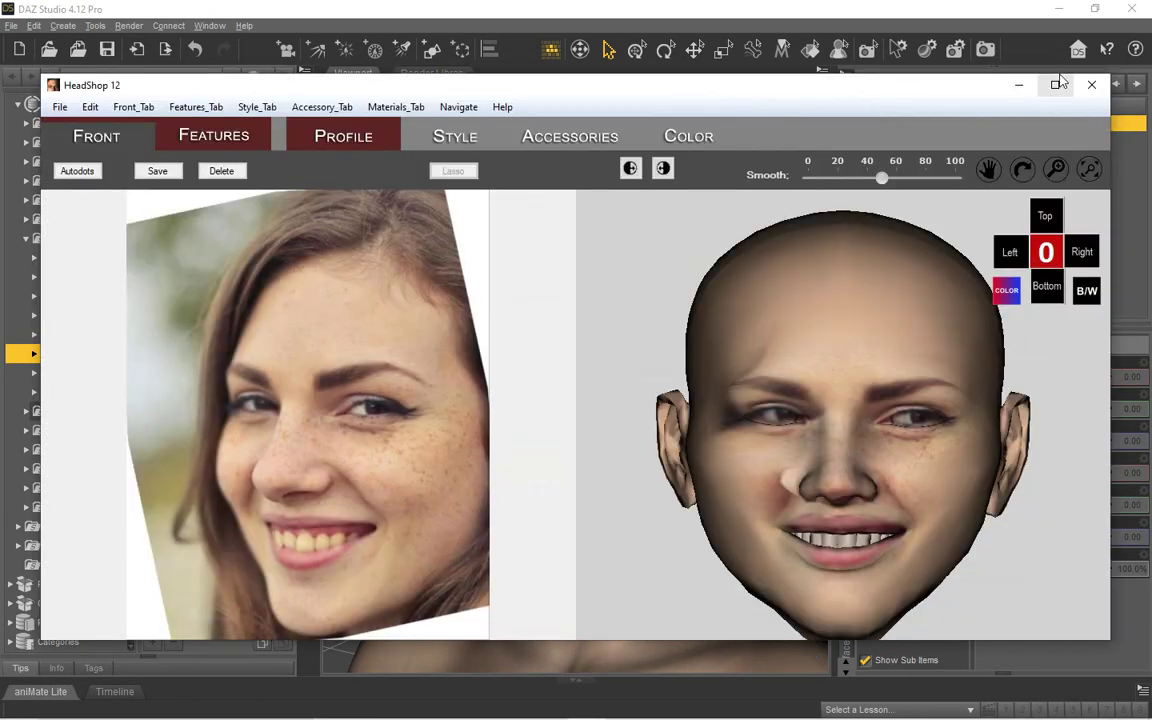
pyautogui.click(1057, 87)
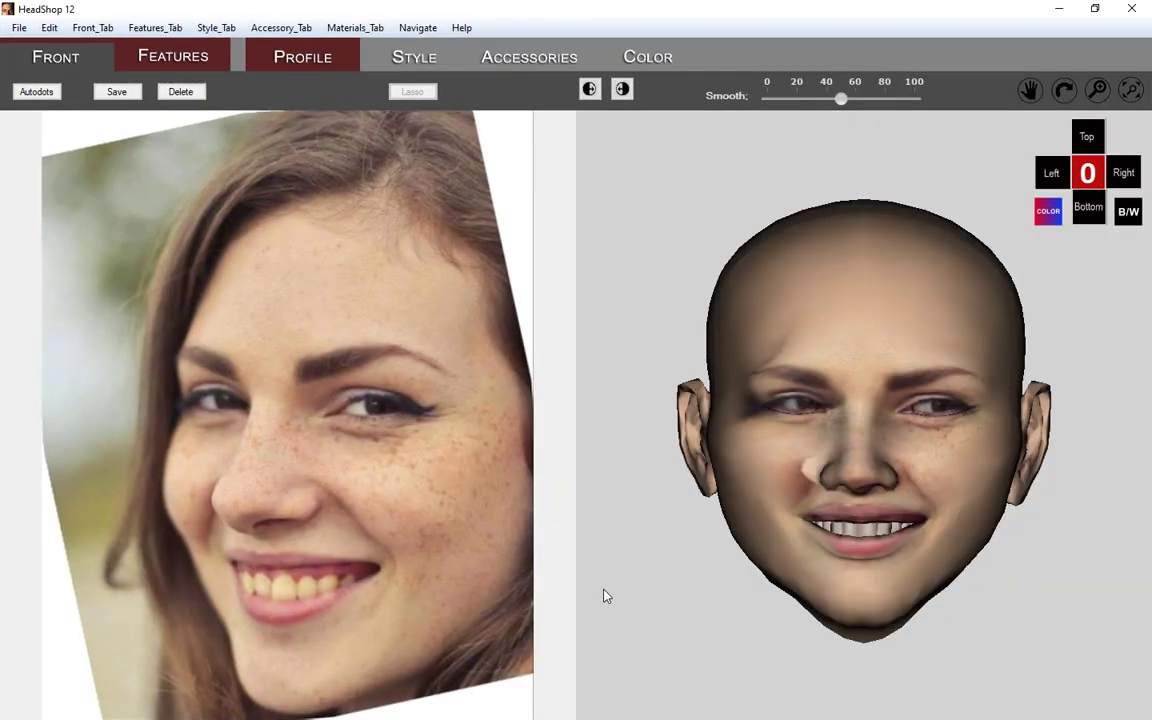
pyautogui.click(622, 90)
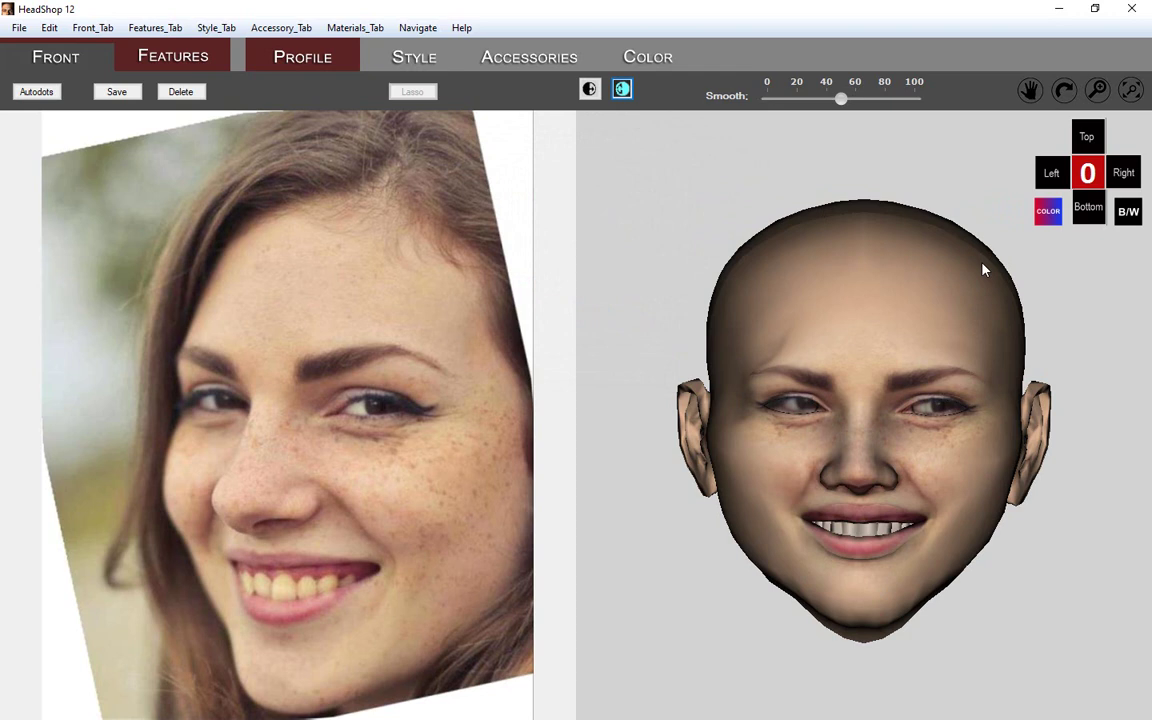
pyautogui.click(1088, 175)
pyautogui.click(1088, 175)
# Step: Lower smoothing to about 25, inspect the head's side, then reset to a front view
pyautogui.moveTo(841, 101); pyautogui.dragTo(807, 107)
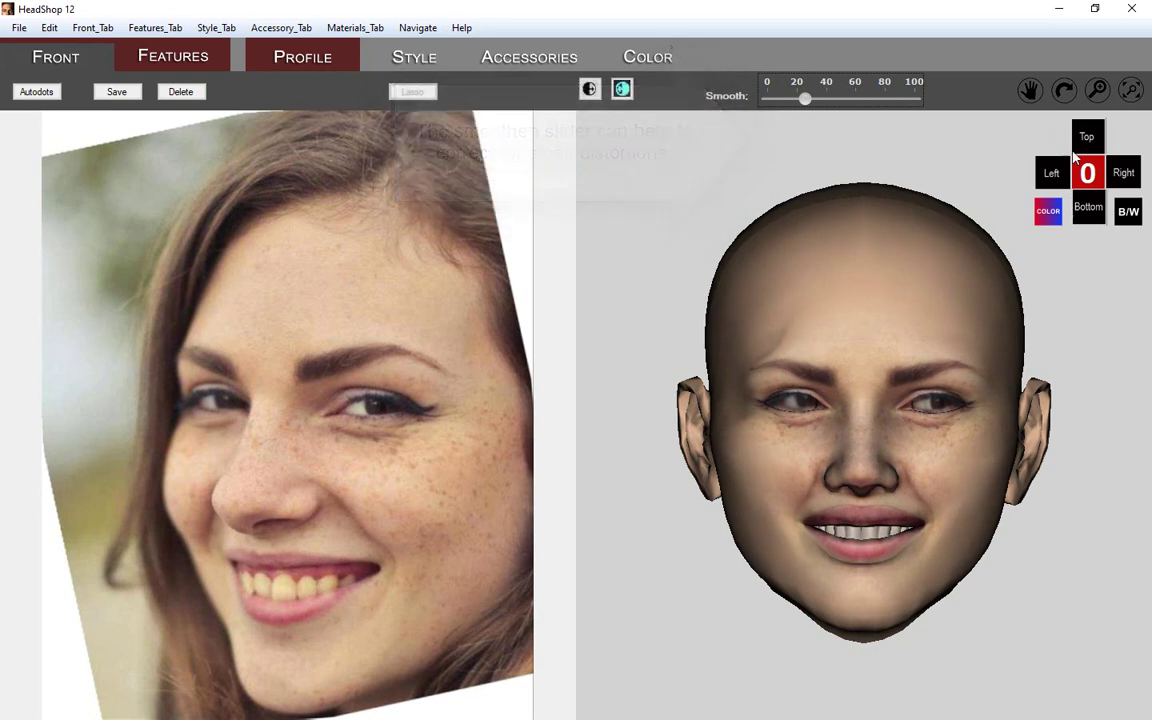
pyautogui.click(1064, 91)
pyautogui.moveTo(1075, 442); pyautogui.dragTo(1047, 437)
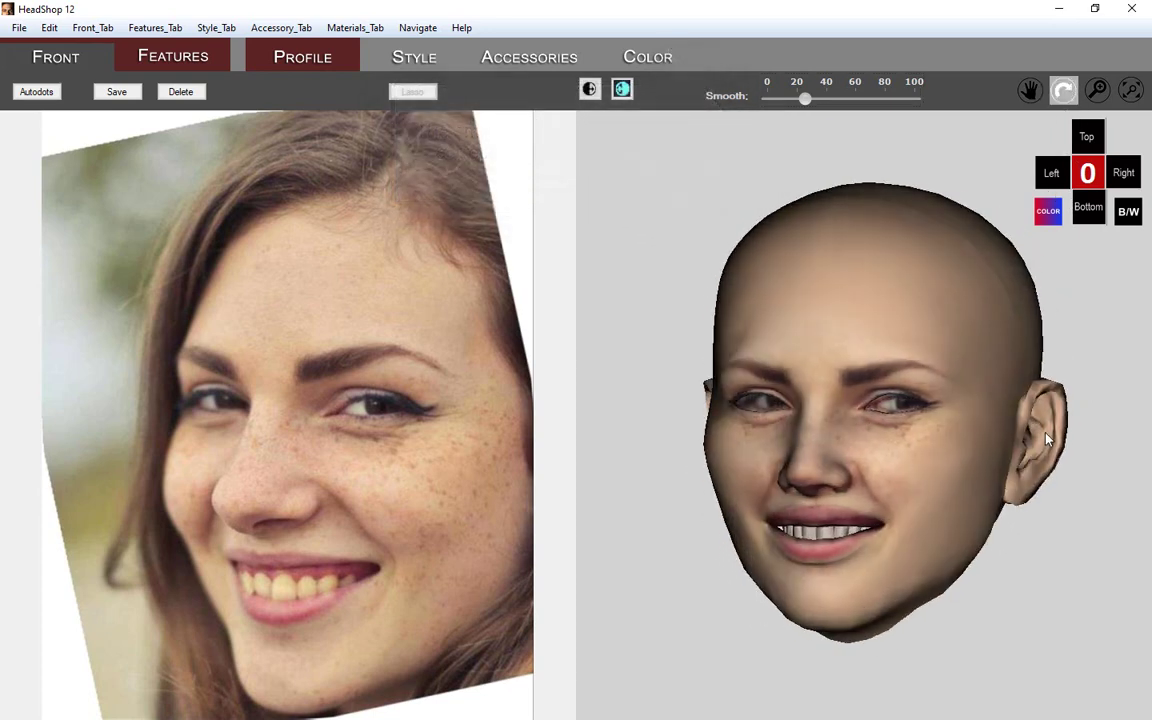
pyautogui.click(1077, 130)
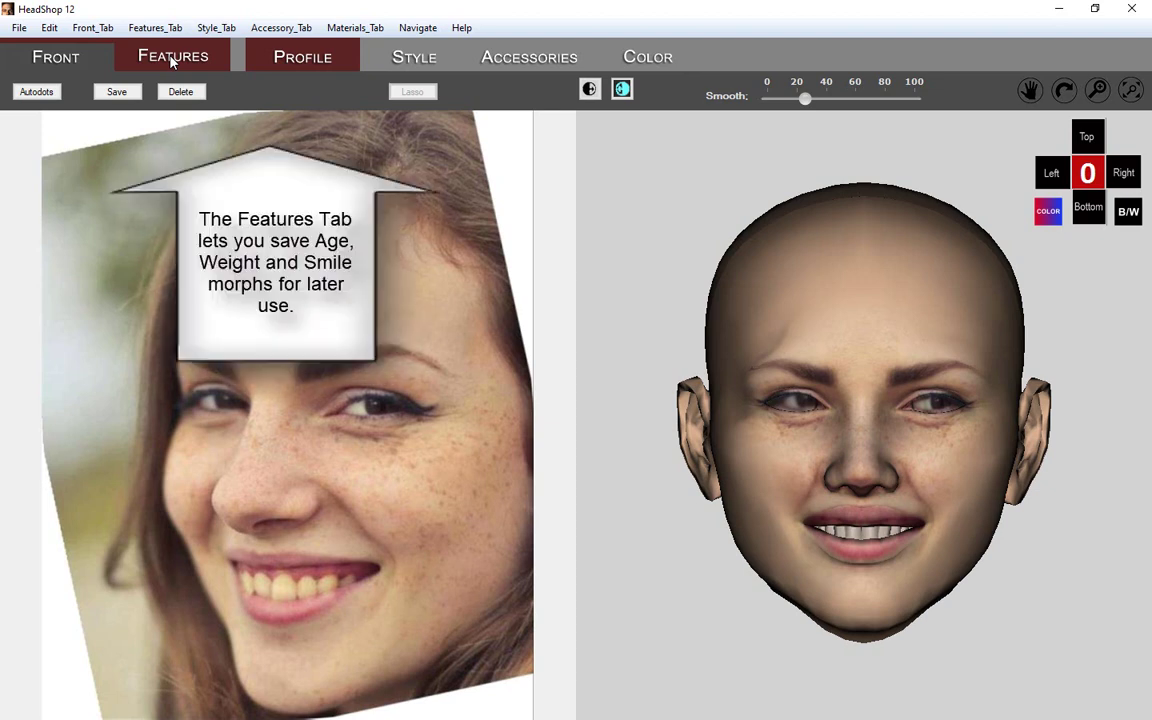
# Step: Tick the Age, Weight and Smile morphs on the Features tab
pyautogui.click(173, 58)
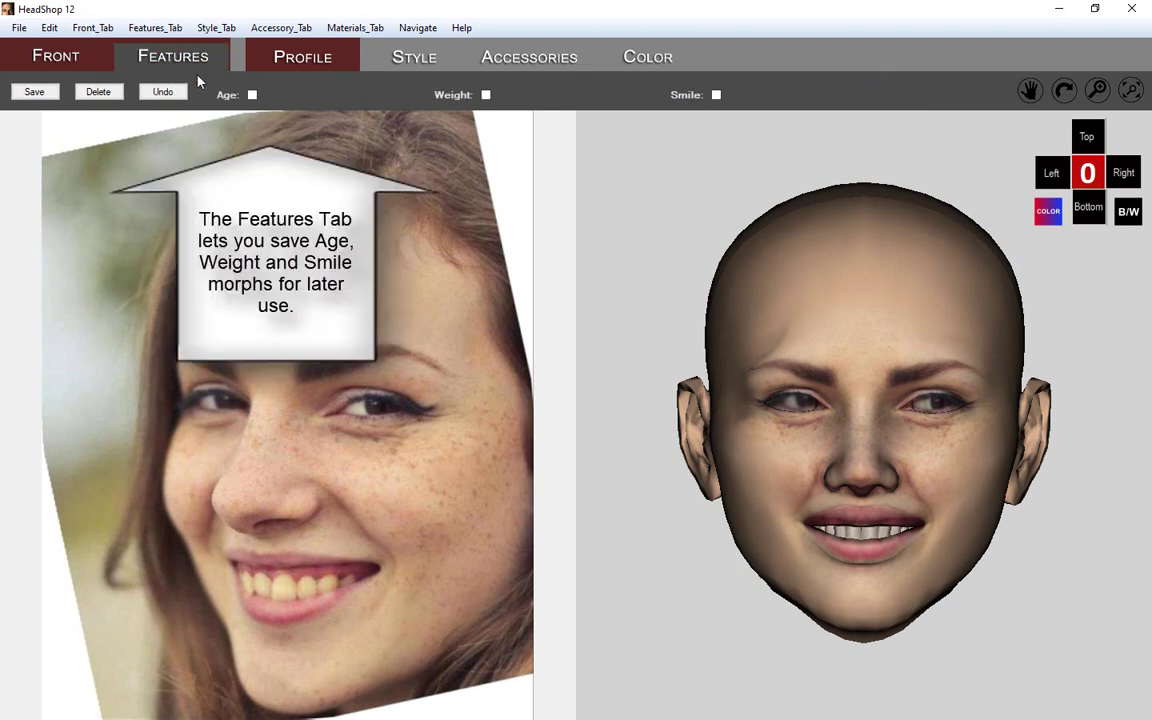
pyautogui.click(252, 94)
pyautogui.click(486, 95)
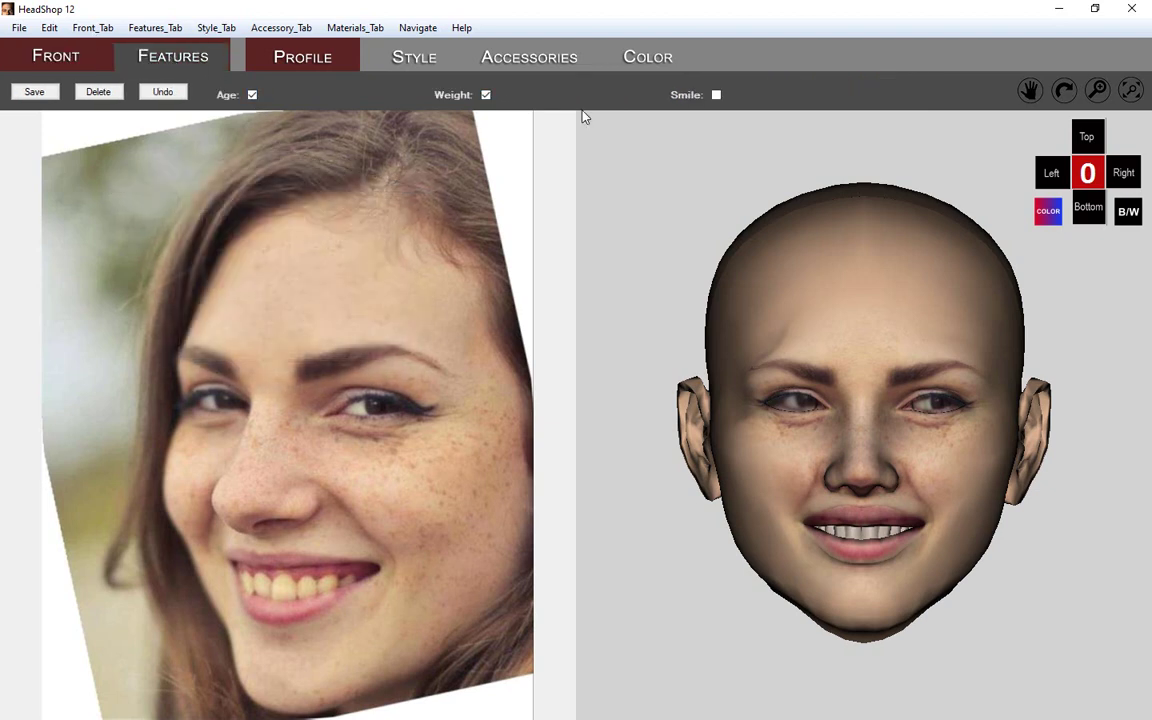
pyautogui.click(716, 95)
# Step: On the Profile tab, view the head in right profile with the nose Styles window positioned
pyautogui.click(298, 63)
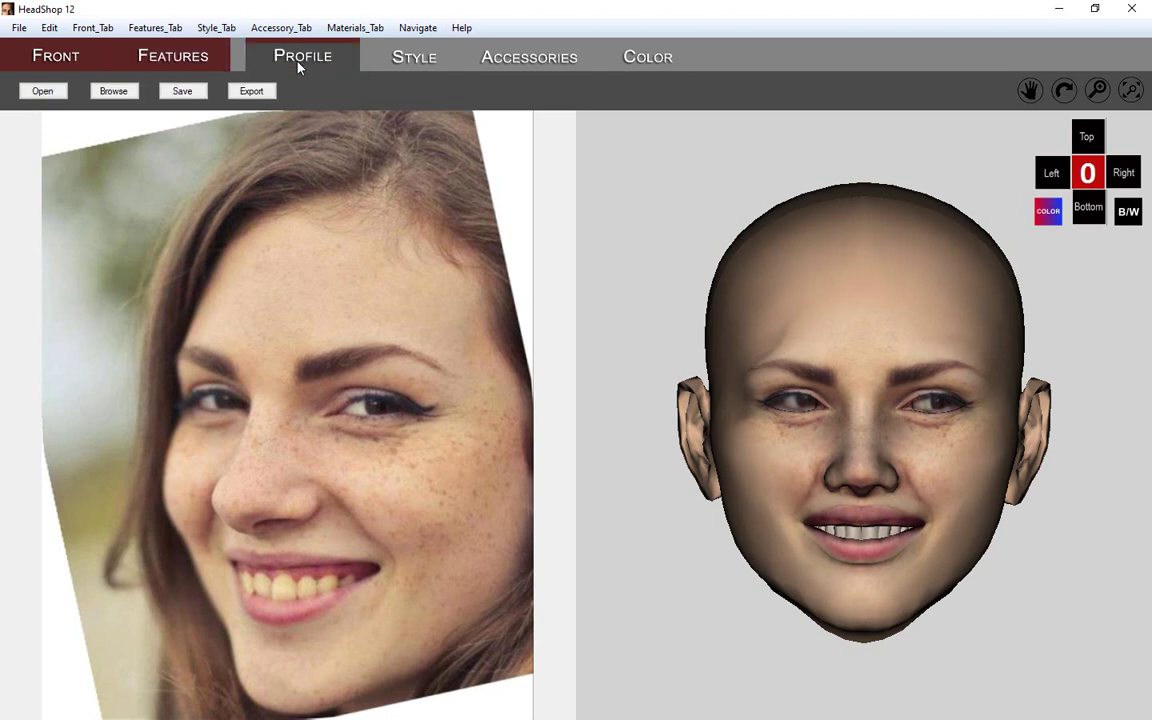
pyautogui.click(1122, 172)
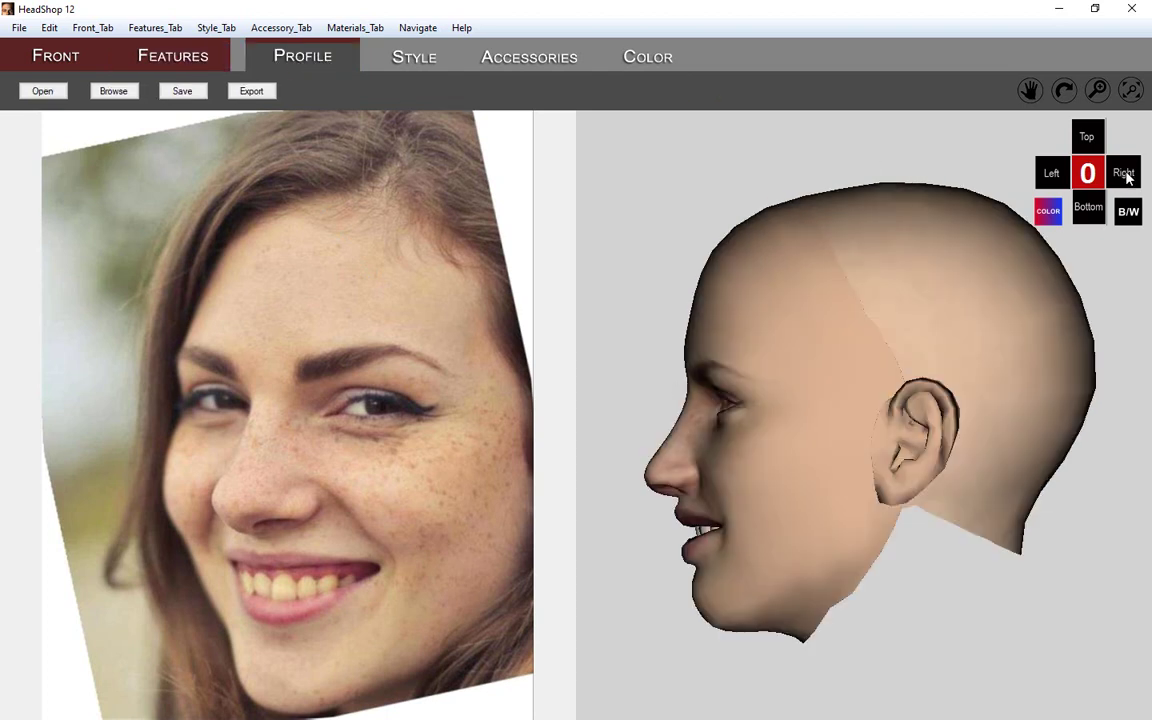
pyautogui.click(42, 91)
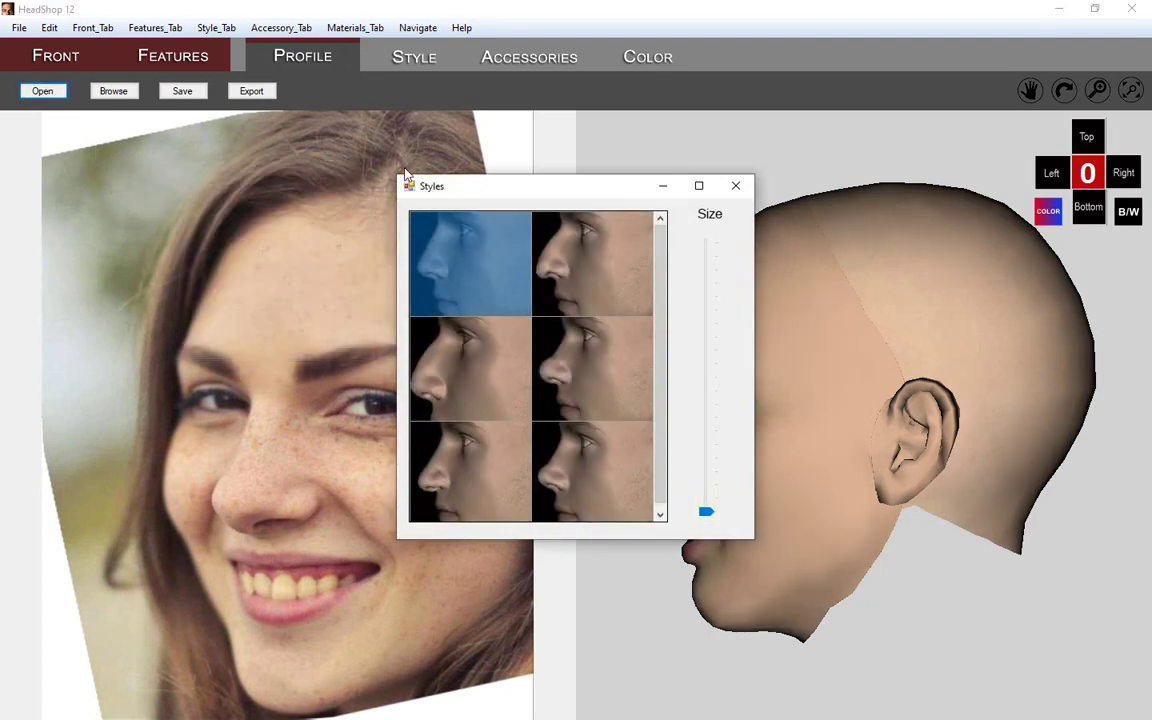
pyautogui.moveTo(481, 195); pyautogui.dragTo(336, 117)
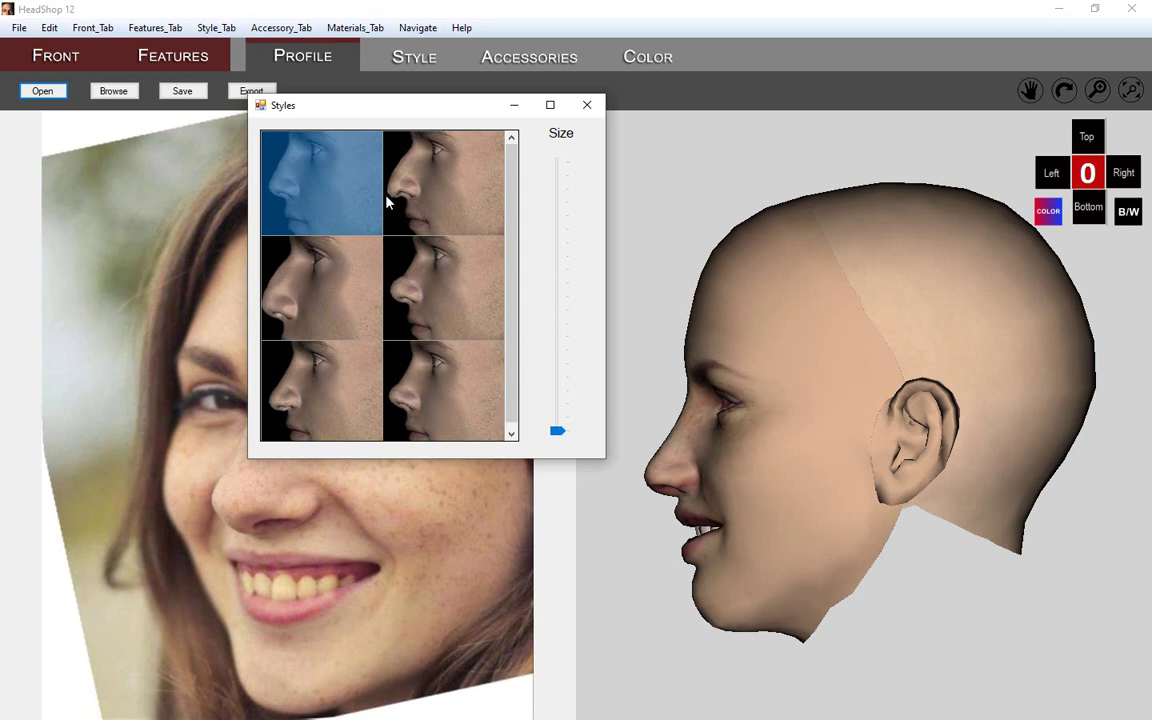
pyautogui.moveTo(384, 117); pyautogui.dragTo(408, 113)
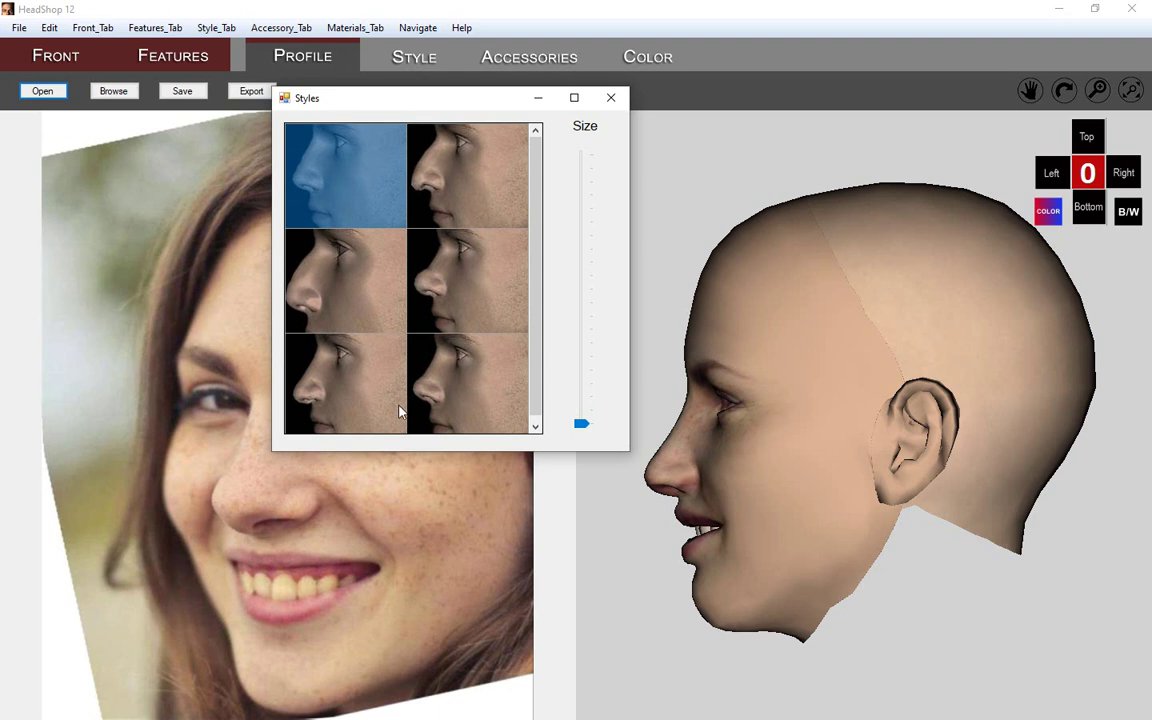
# Step: Apply the top-right nose profile style, adjust its Size slider, and close the Styles window
pyautogui.click(452, 313)
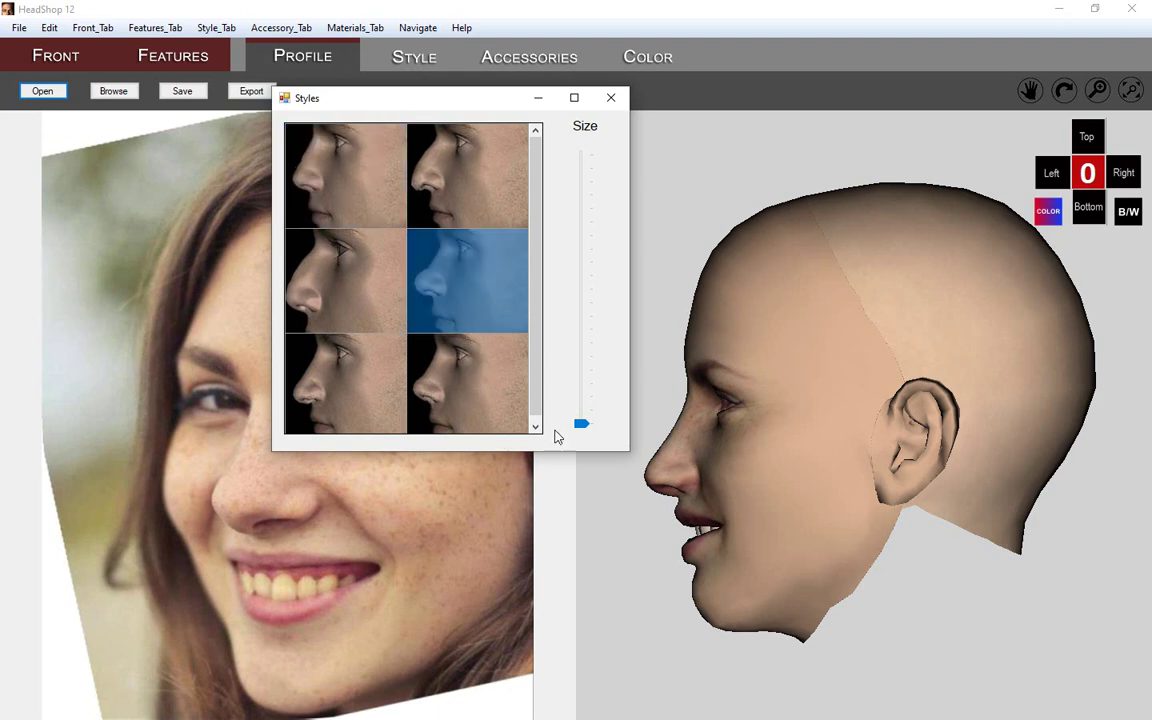
pyautogui.moveTo(576, 427); pyautogui.dragTo(582, 273)
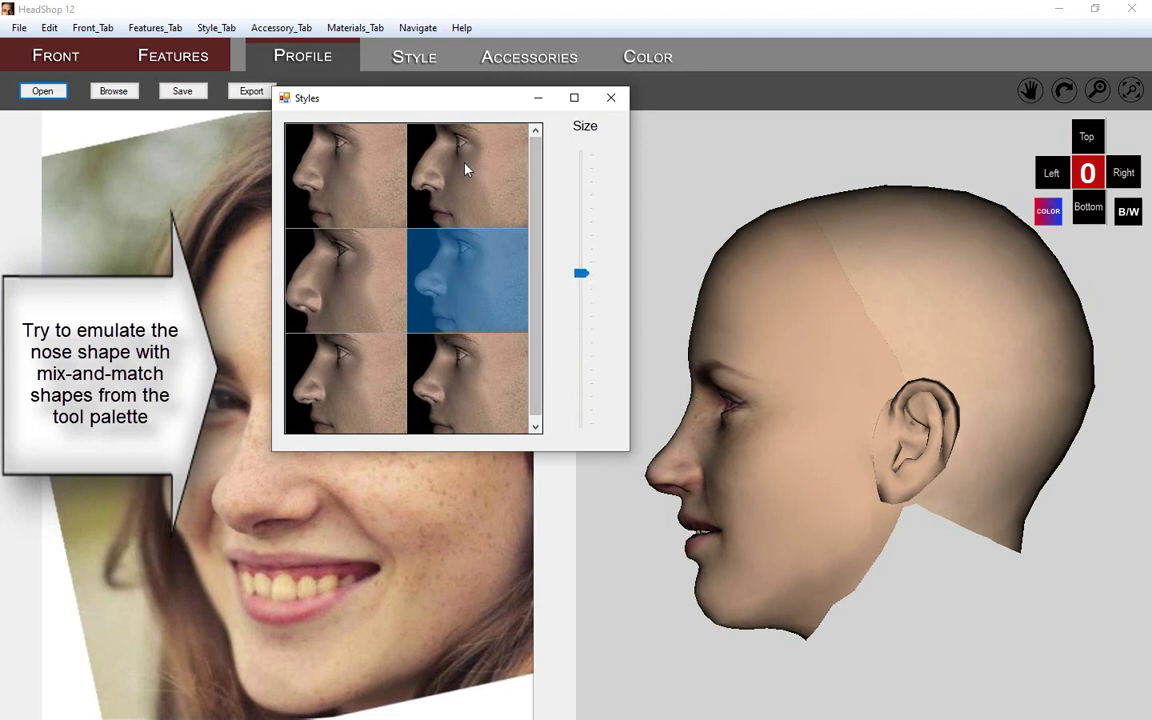
pyautogui.click(464, 196)
pyautogui.moveTo(586, 420); pyautogui.dragTo(575, 138)
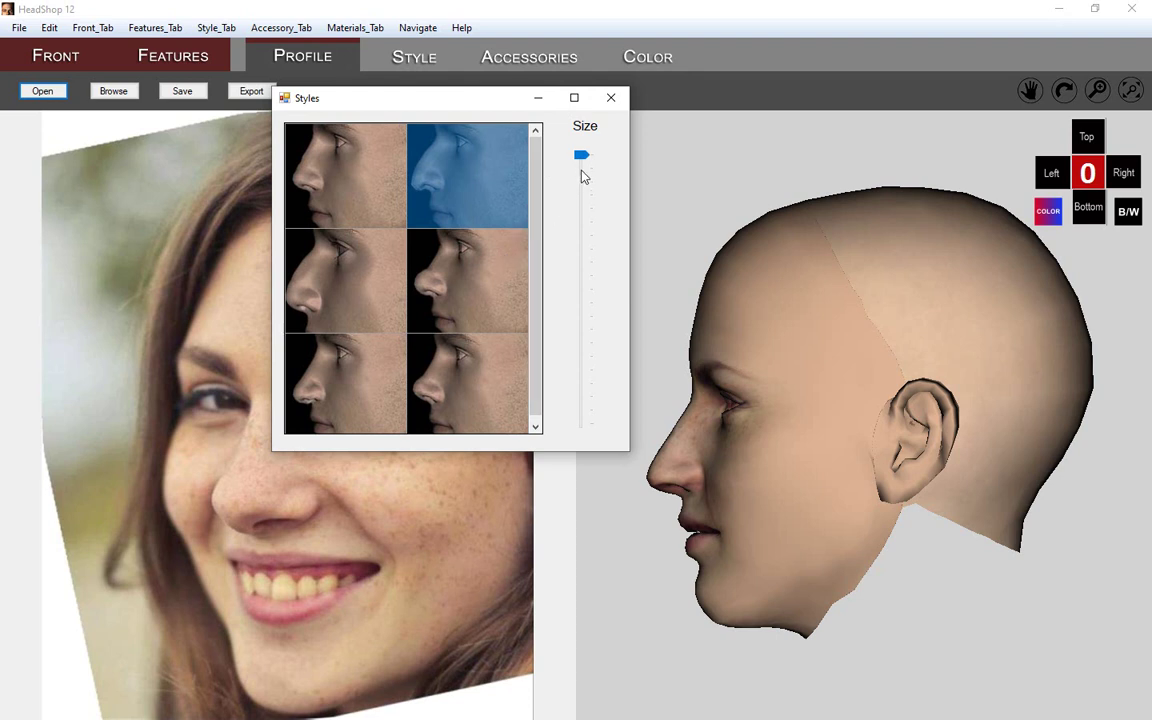
pyautogui.moveTo(581, 157); pyautogui.dragTo(338, 577)
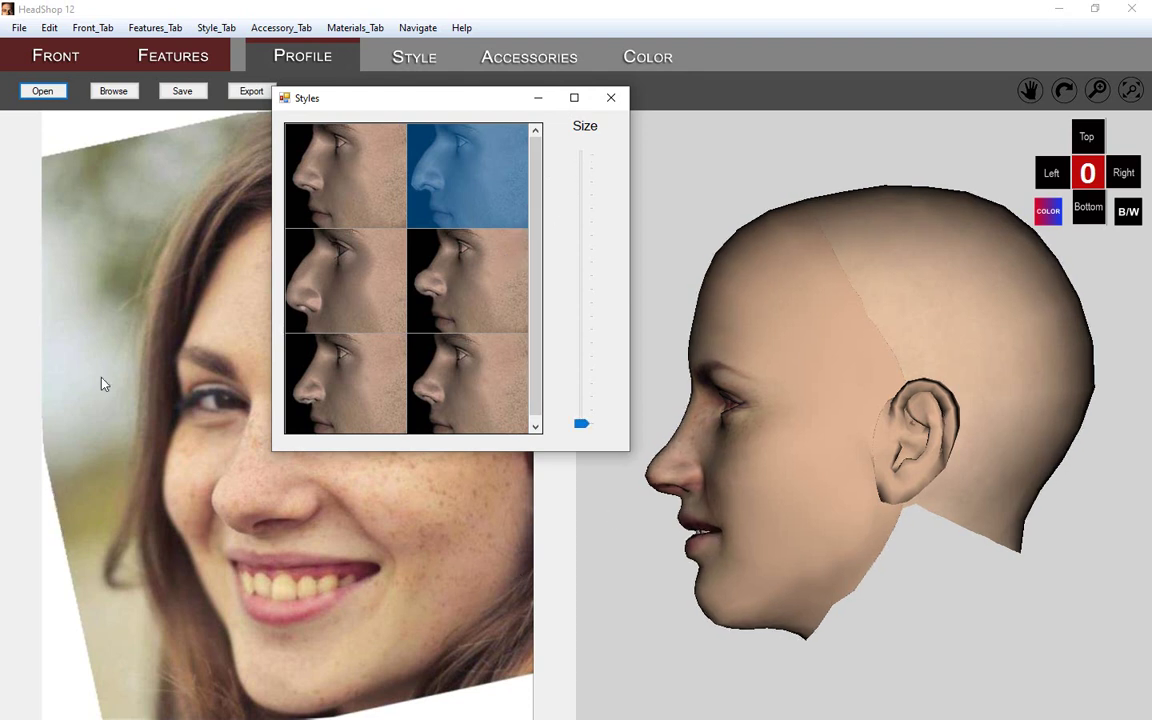
pyautogui.click(612, 99)
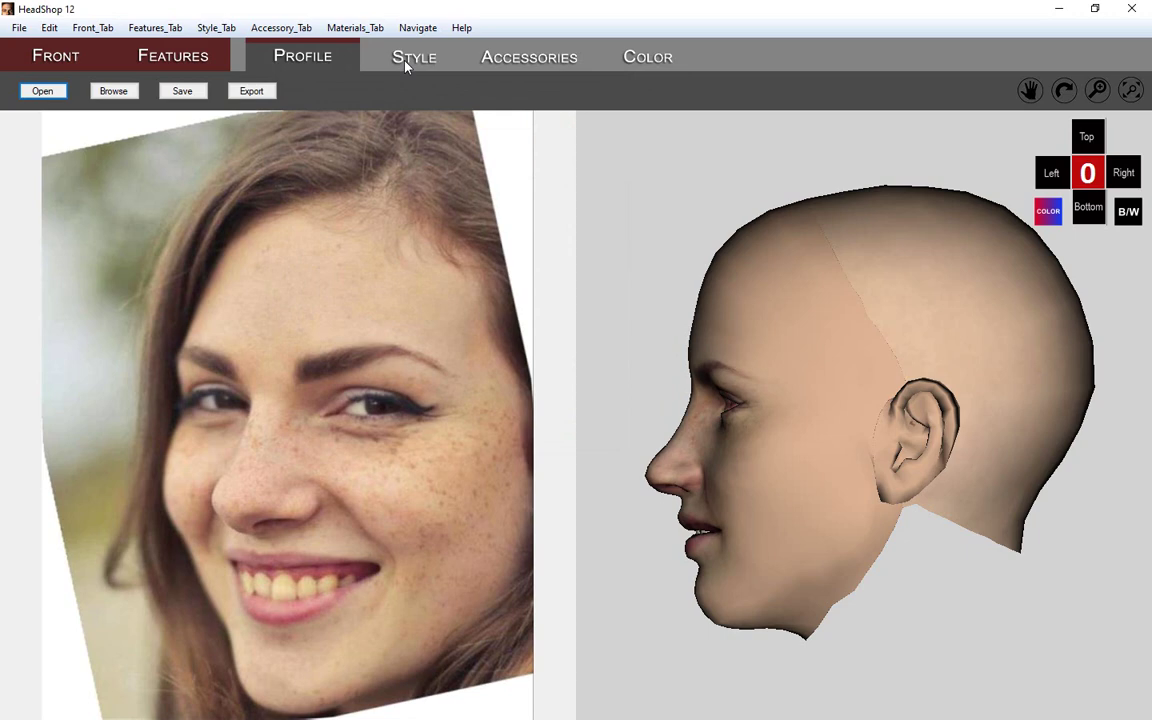
# Step: Add the long blonde straight hair style to the head as a new part
pyautogui.click(410, 58)
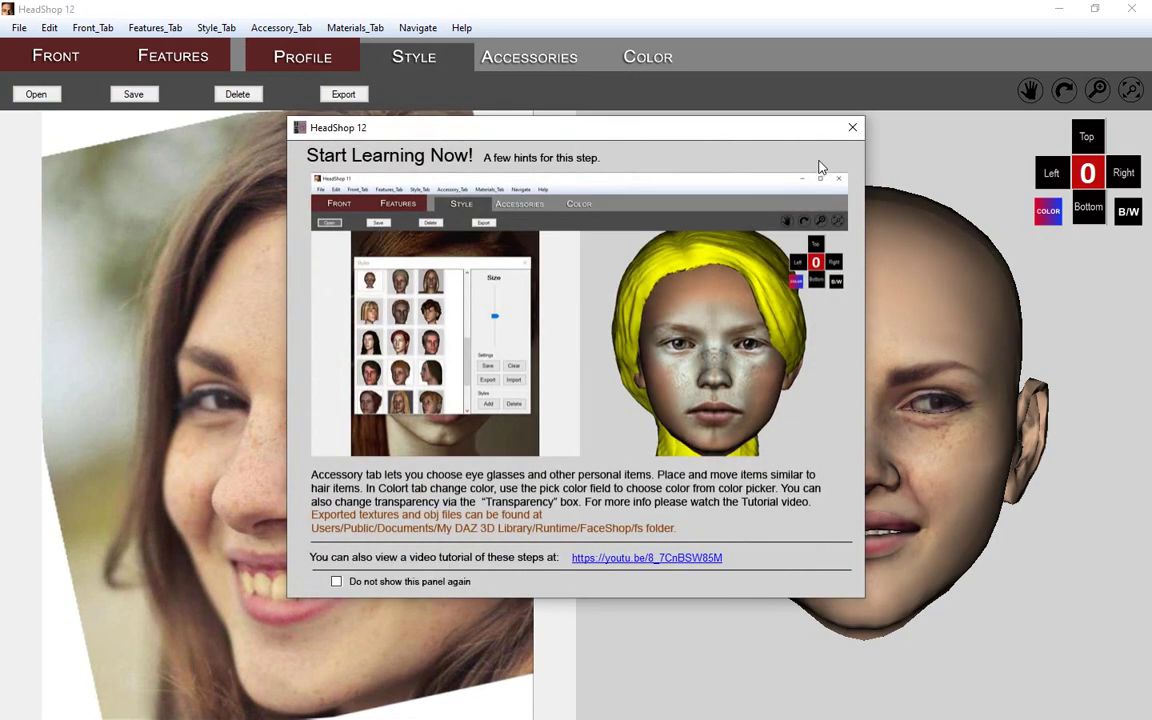
pyautogui.click(846, 136)
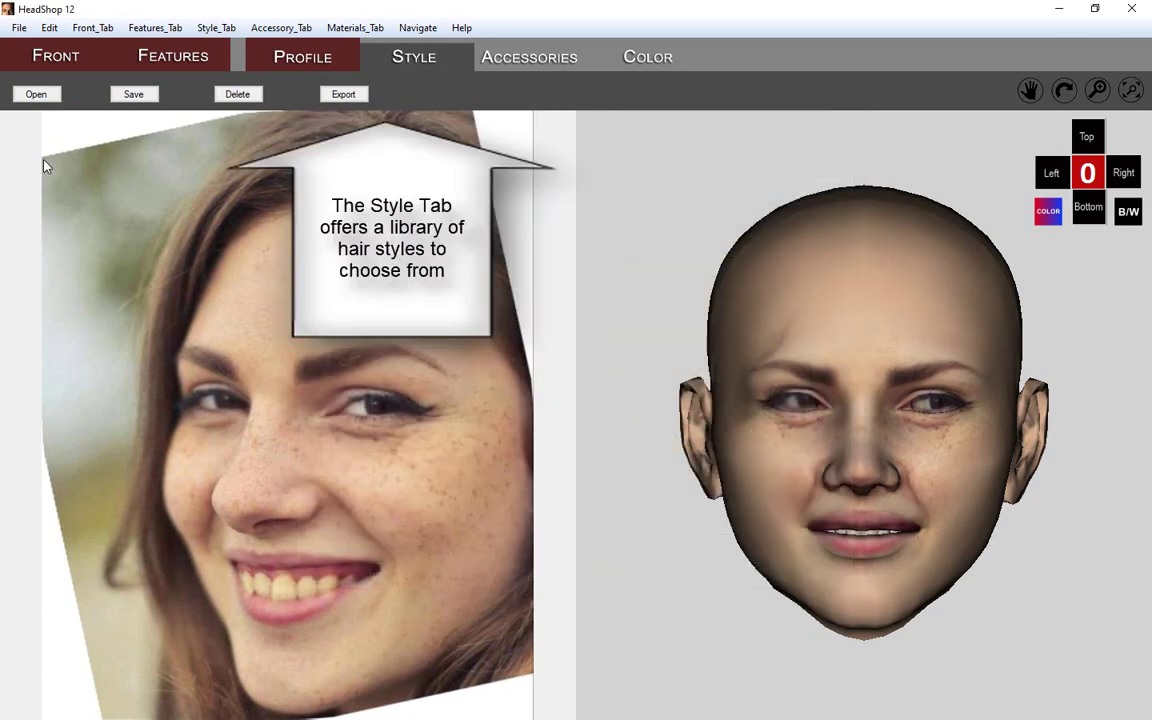
pyautogui.click(37, 94)
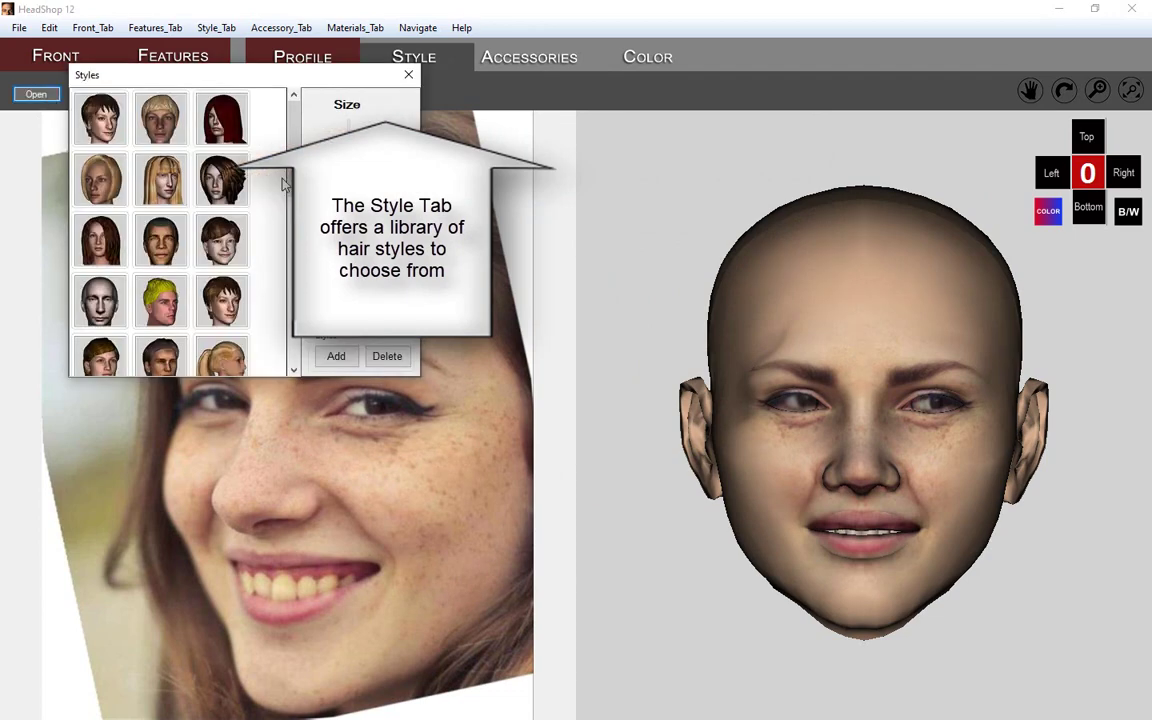
pyautogui.scroll(-3, 283, 182)
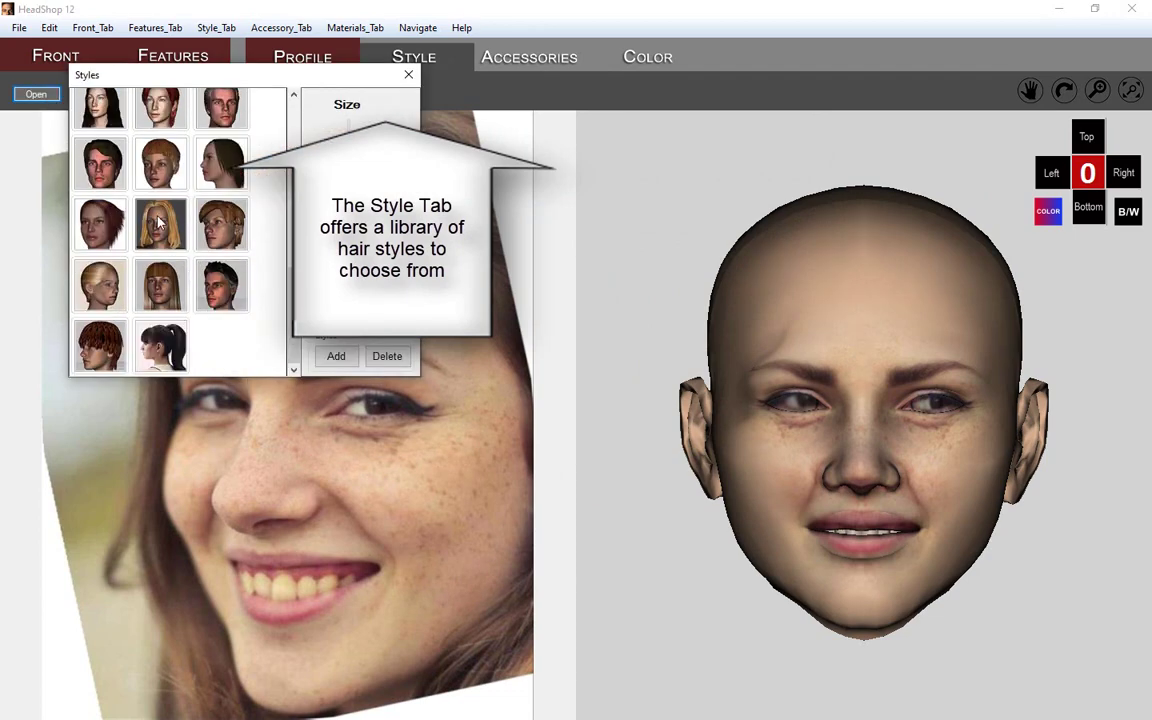
pyautogui.click(155, 235)
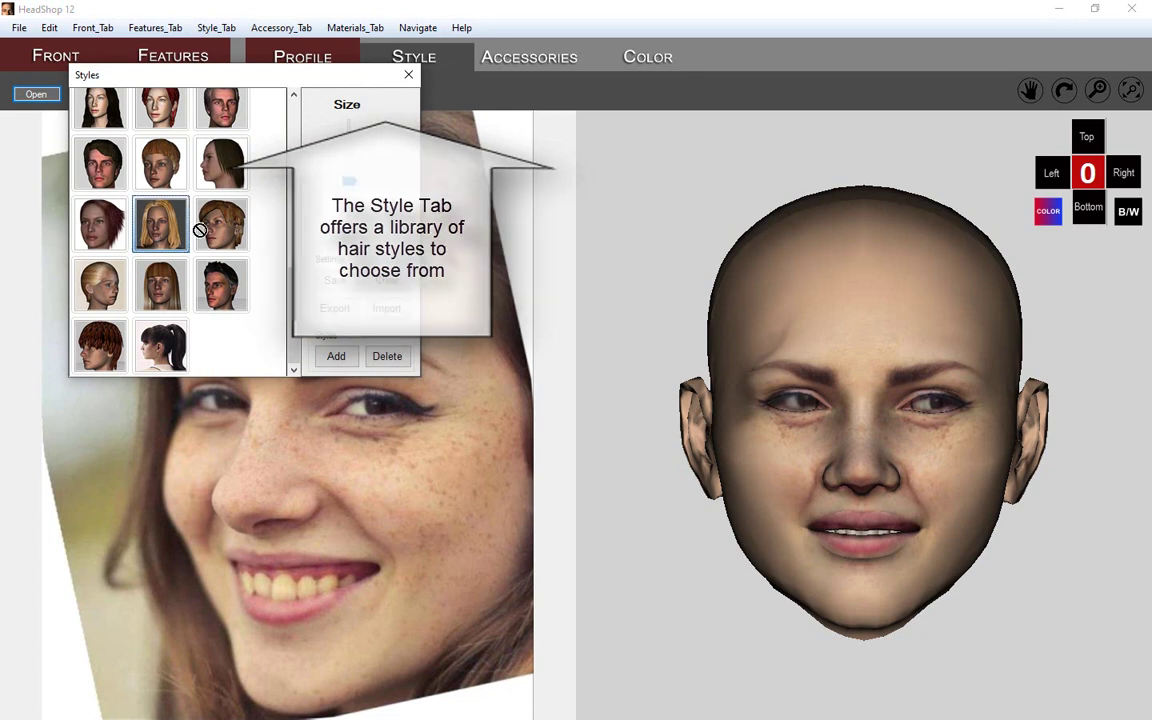
pyautogui.click(600, 386)
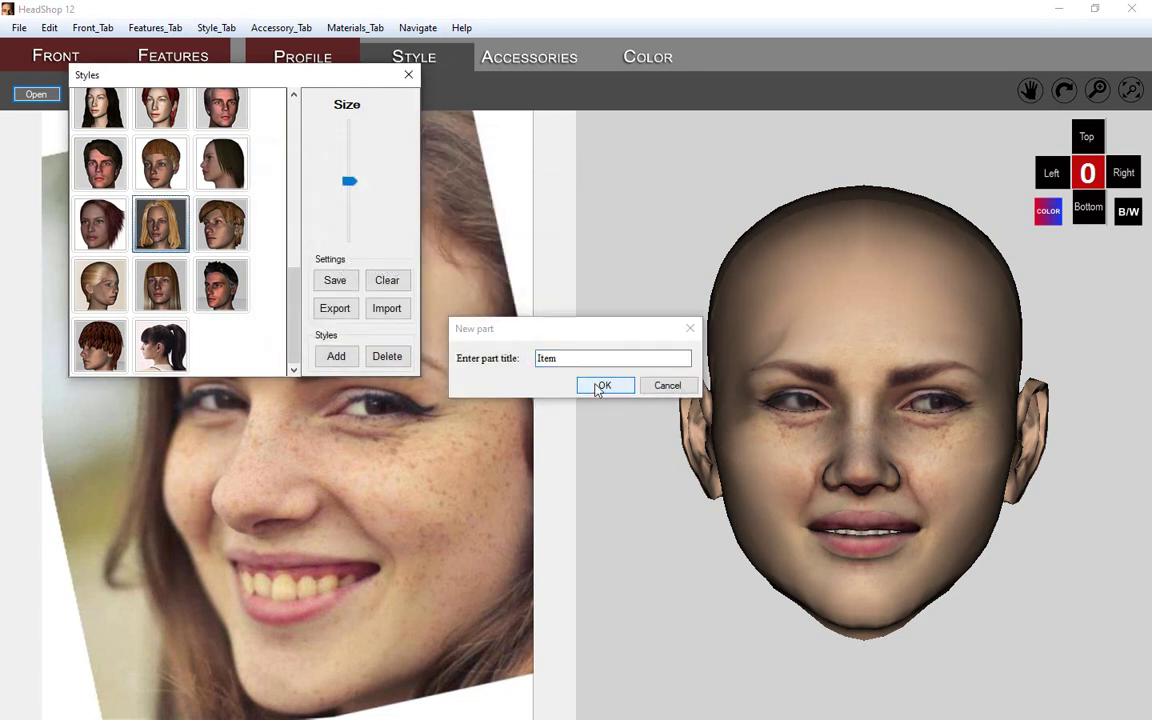
# Step: Centre the hair on the head, keep it near its original size, and close the styles window
pyautogui.click(1050, 178)
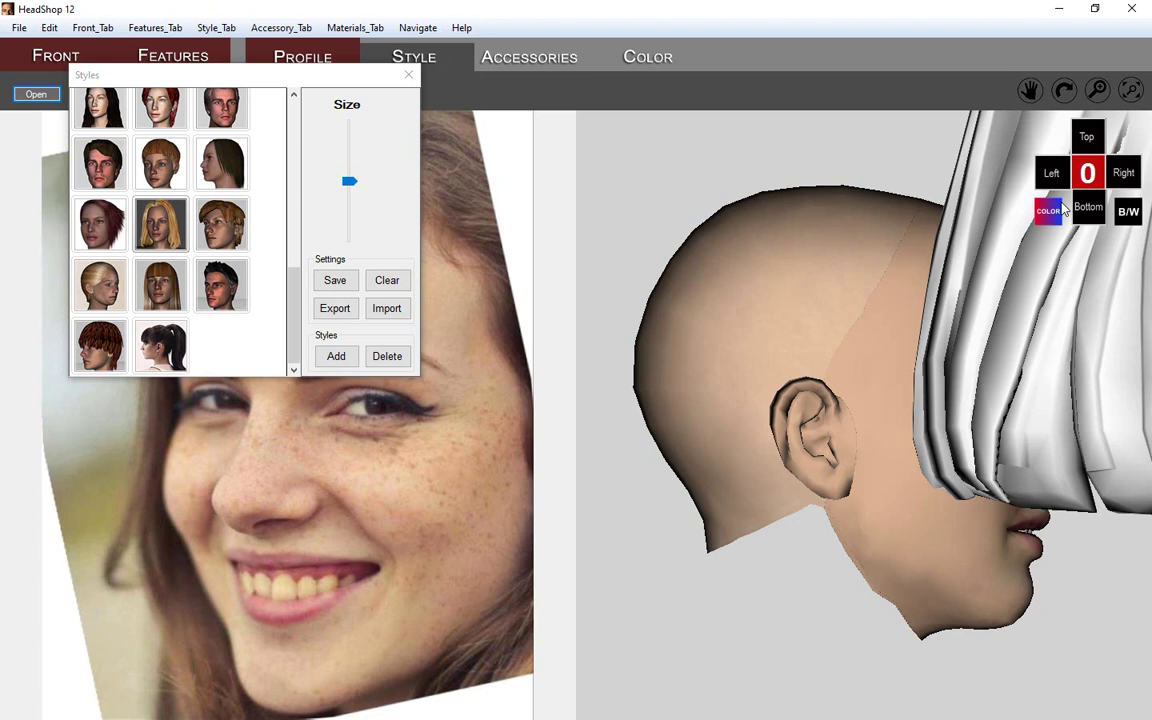
pyautogui.moveTo(1062, 295); pyautogui.dragTo(722, 512)
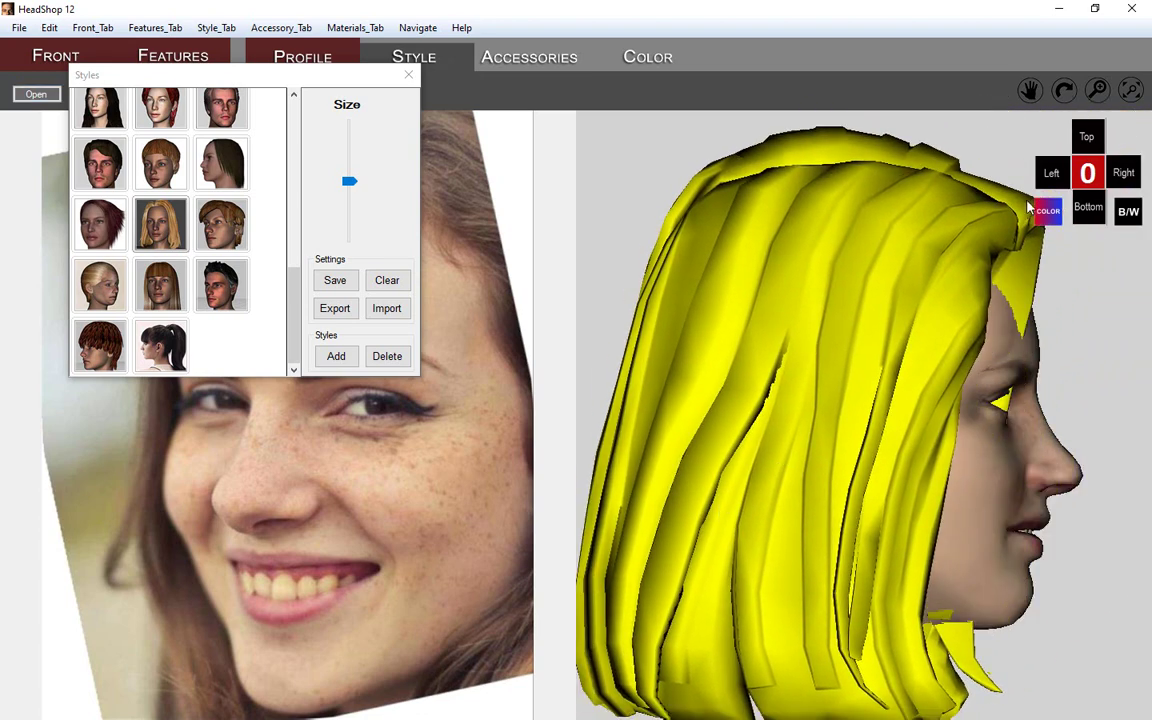
pyautogui.click(1087, 174)
pyautogui.moveTo(716, 244); pyautogui.dragTo(912, 245)
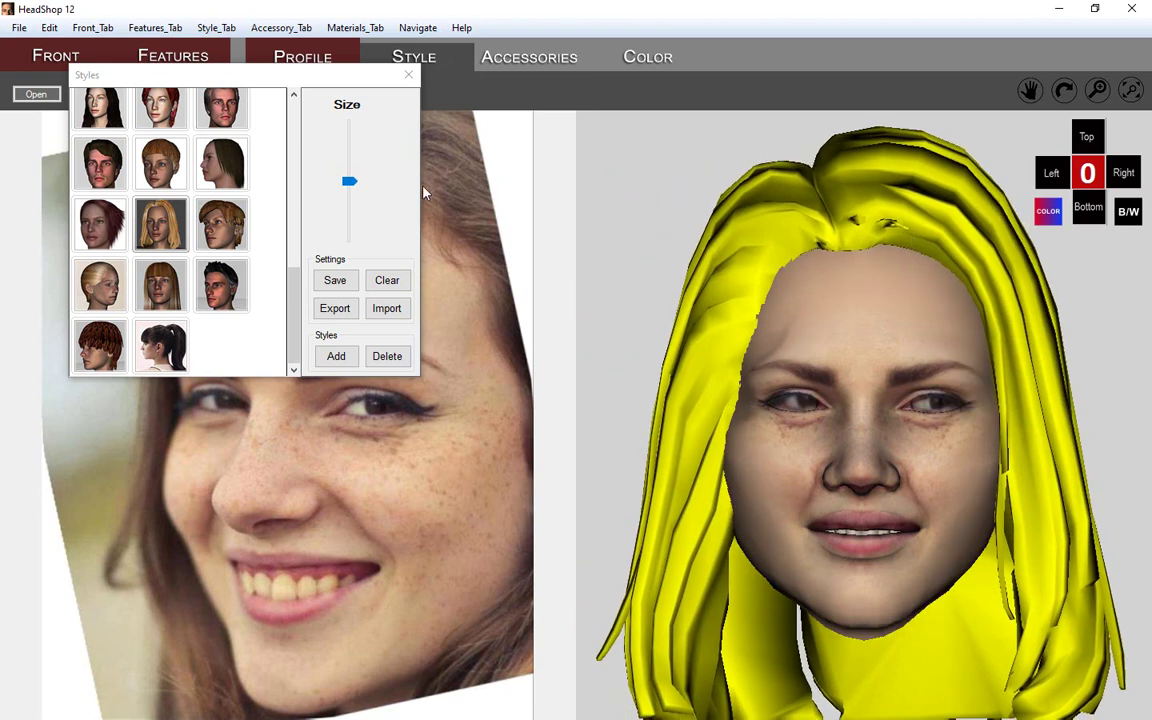
pyautogui.moveTo(350, 185)
pyautogui.mouseDown()
pyautogui.moveTo(352, 154)
pyautogui.moveTo(351, 193)
pyautogui.mouseUp()
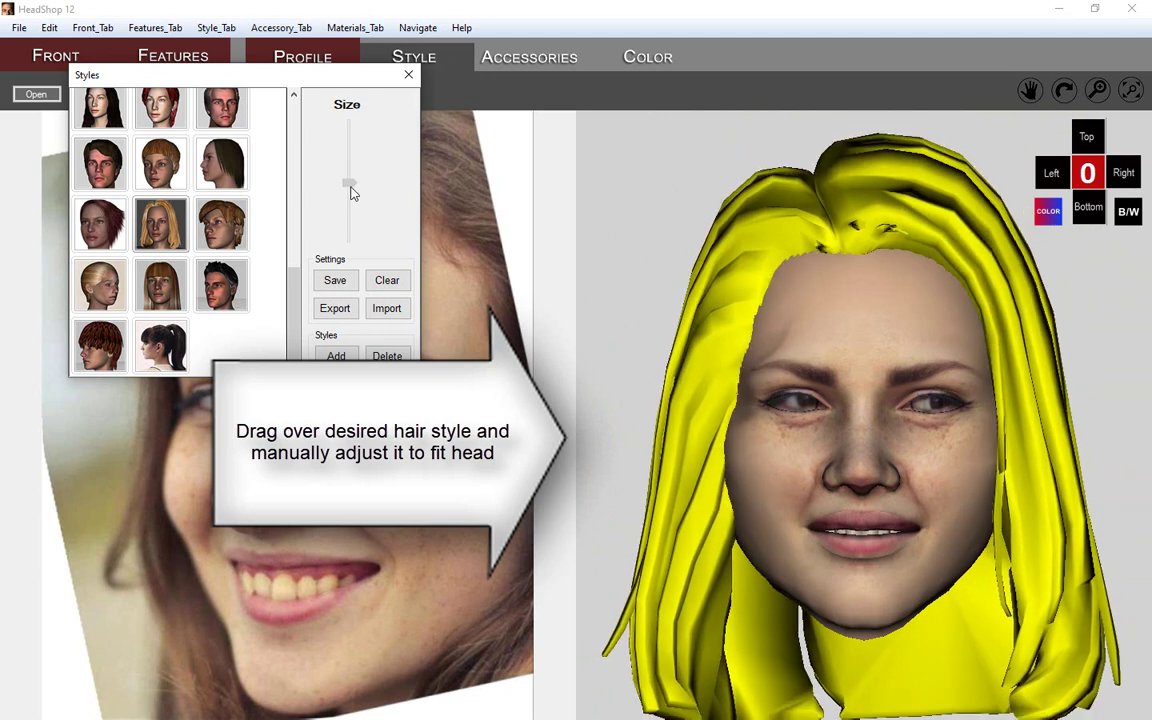
pyautogui.click(409, 80)
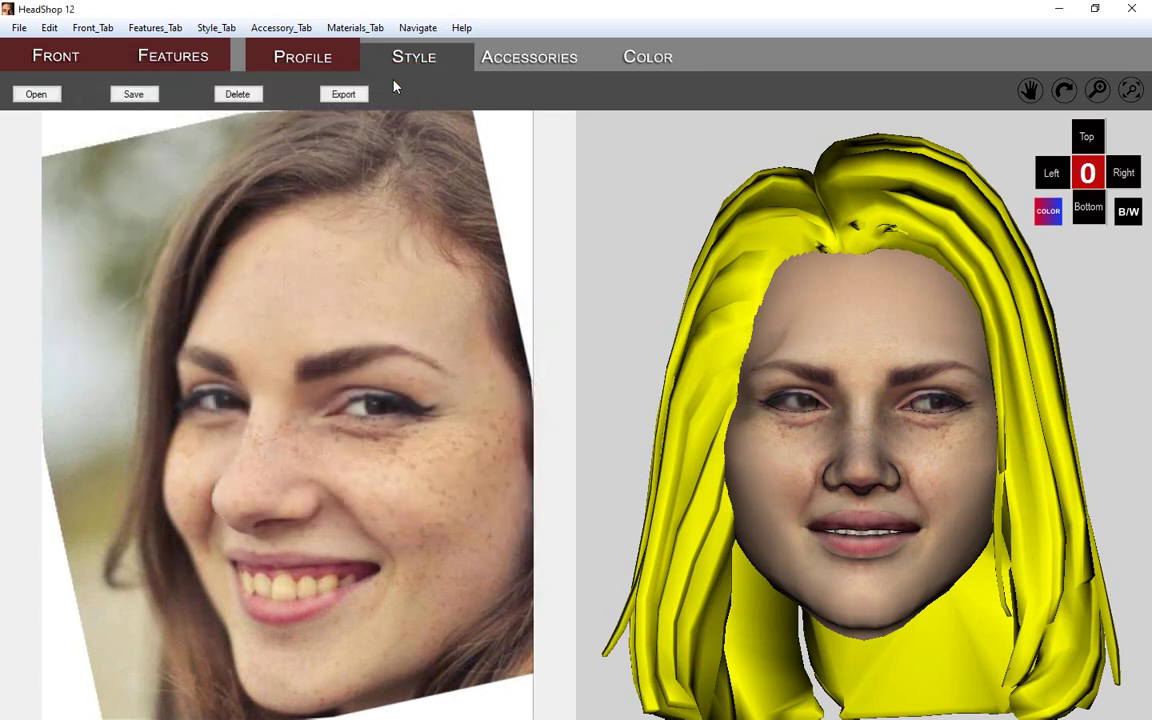
# Step: Apply the olive streaked hair texture from the Color tab's hair materials
pyautogui.click(634, 64)
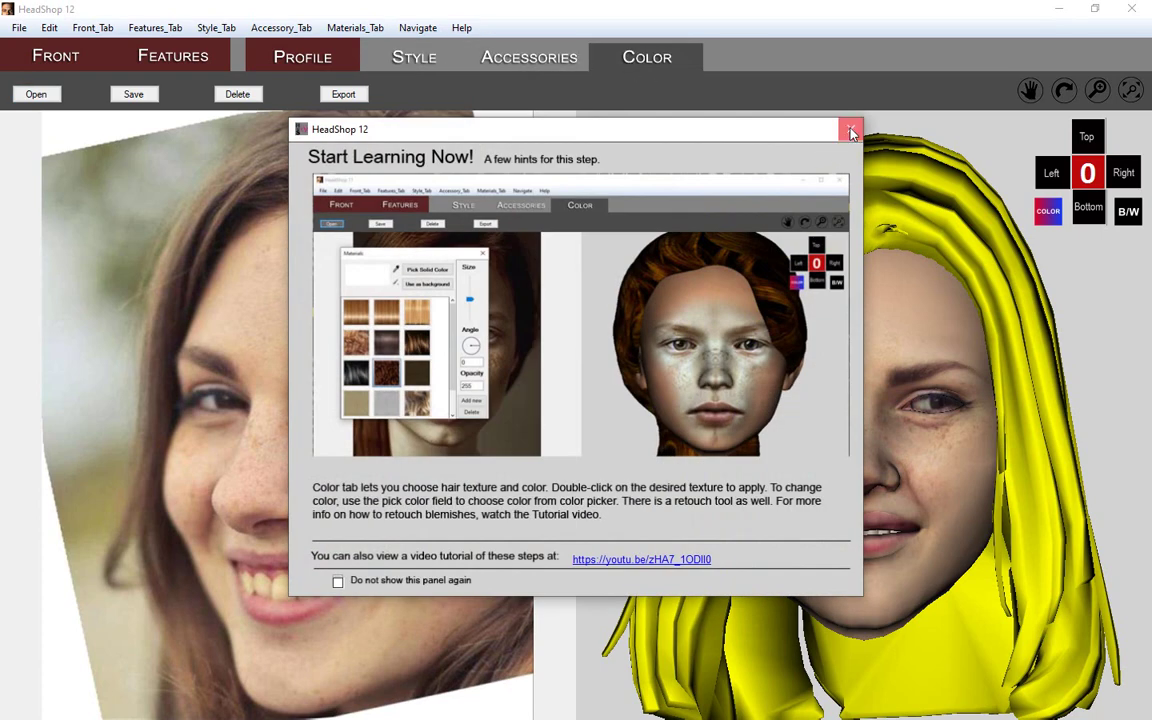
pyautogui.click(851, 133)
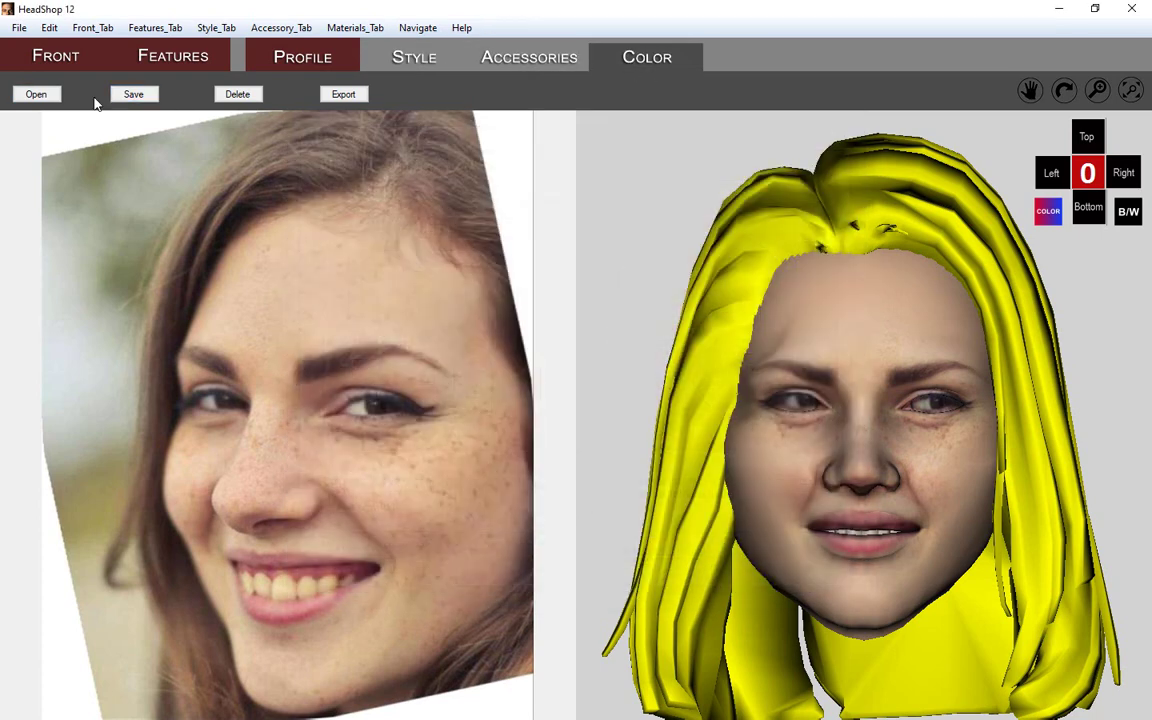
pyautogui.click(38, 95)
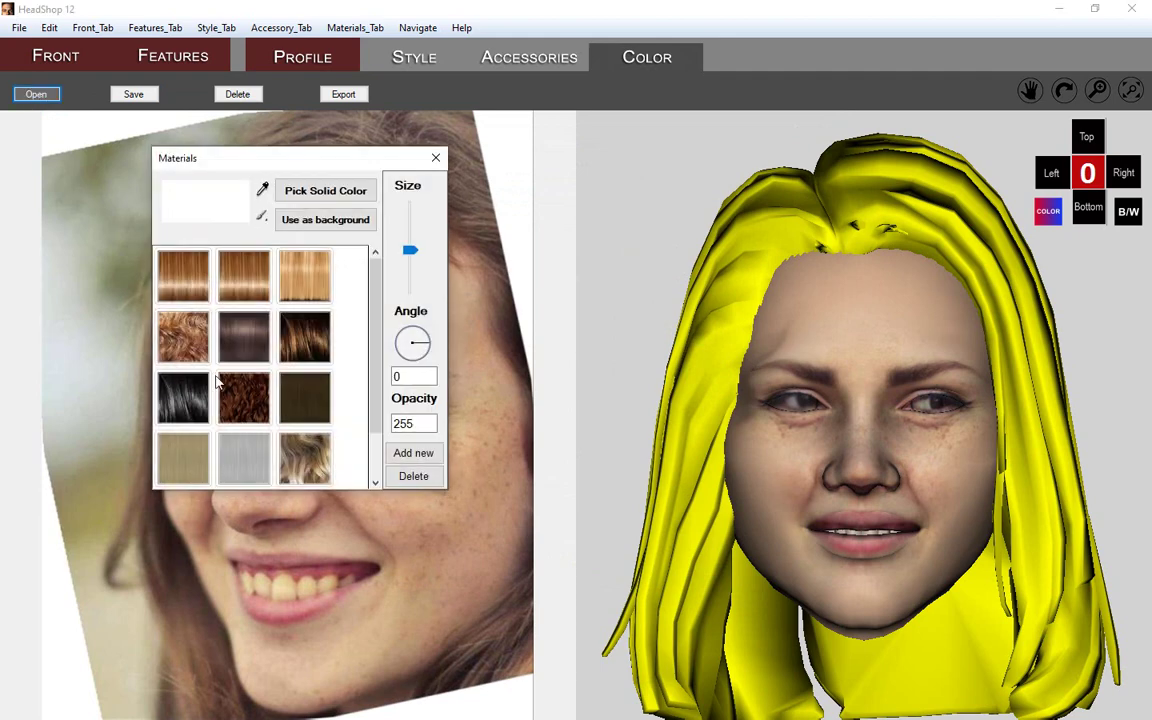
pyautogui.click(193, 471)
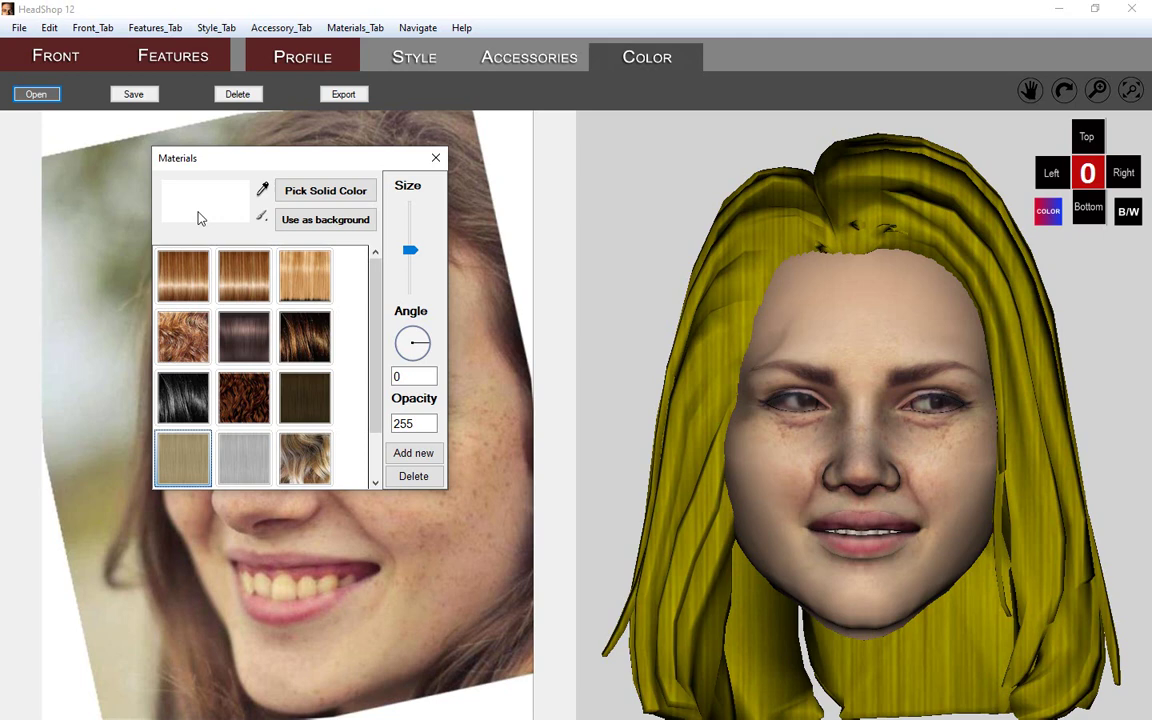
# Step: Tint the hair solid brown (RGB 119, 102, 68) using Pick Solid Color
pyautogui.click(198, 218)
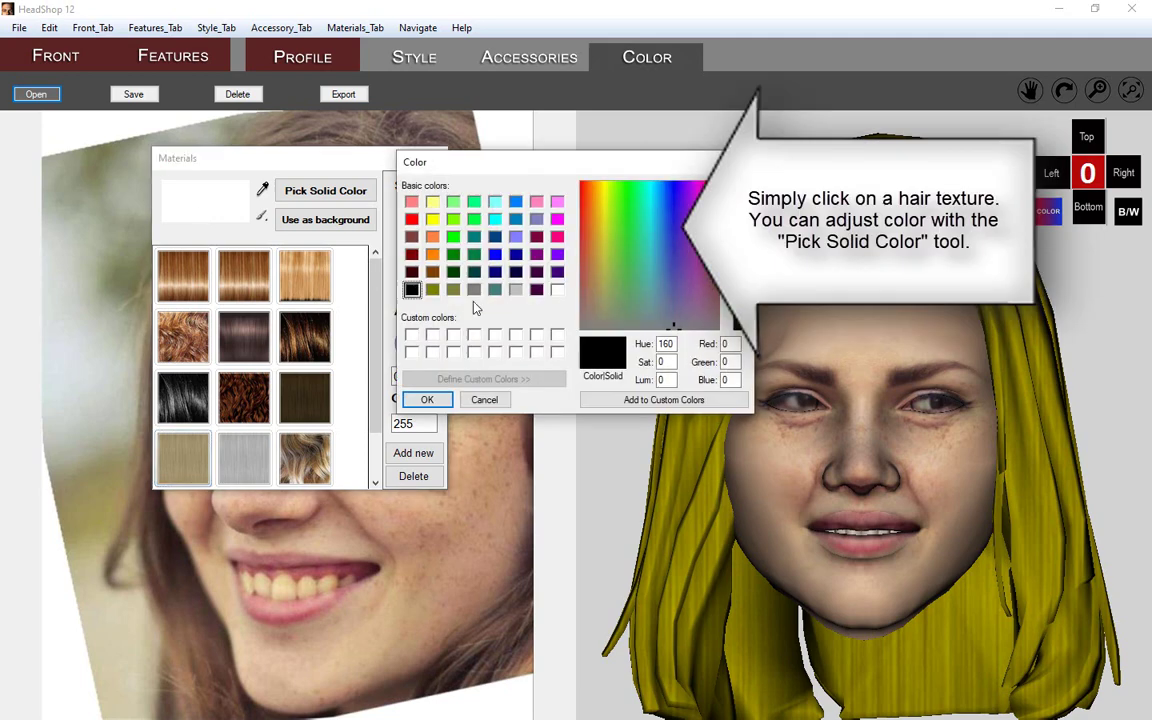
pyautogui.click(595, 289)
pyautogui.click(737, 275)
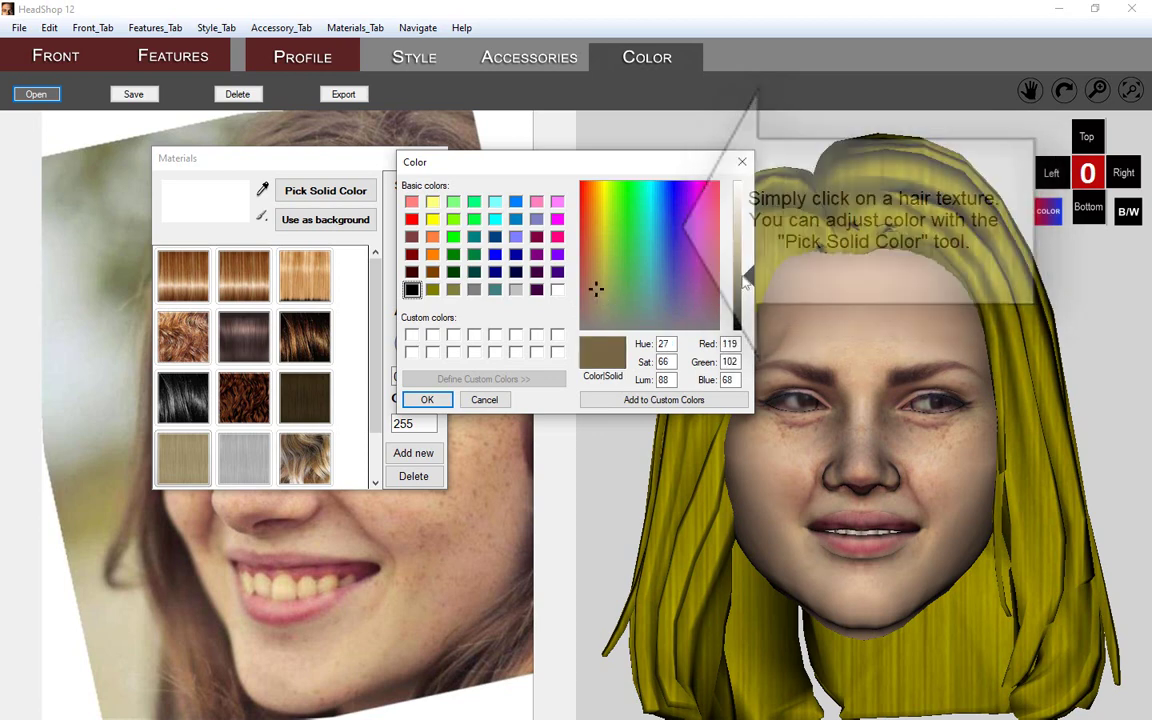
pyautogui.click(634, 400)
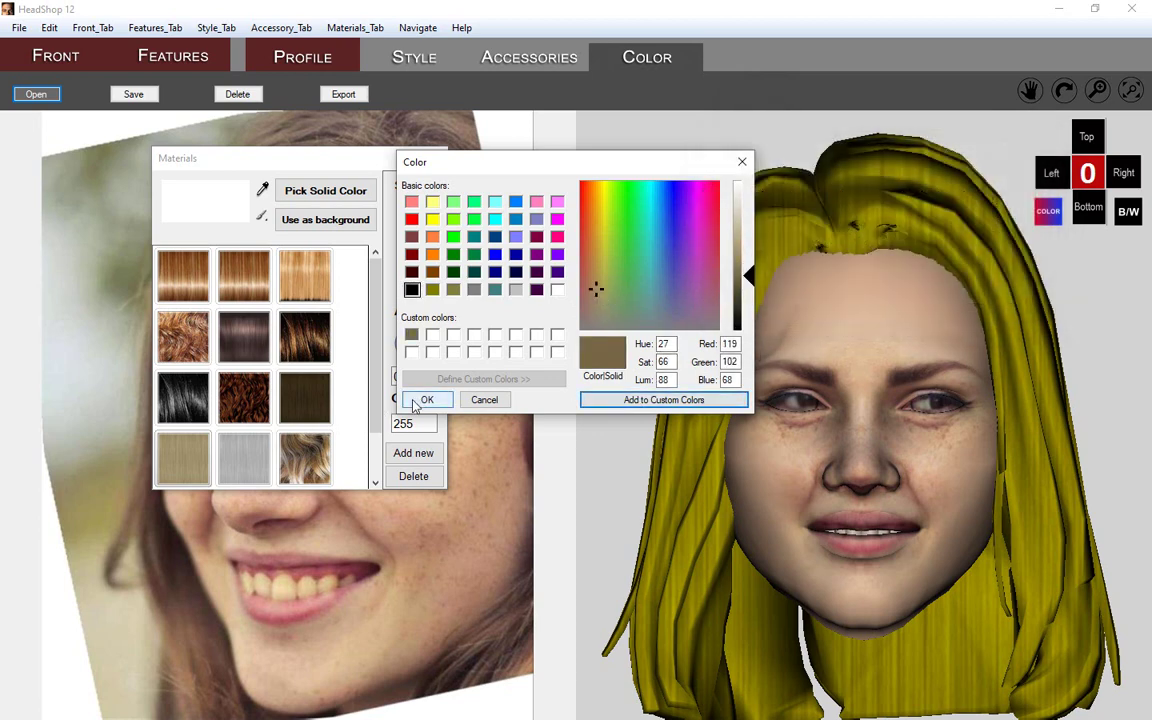
pyautogui.click(426, 400)
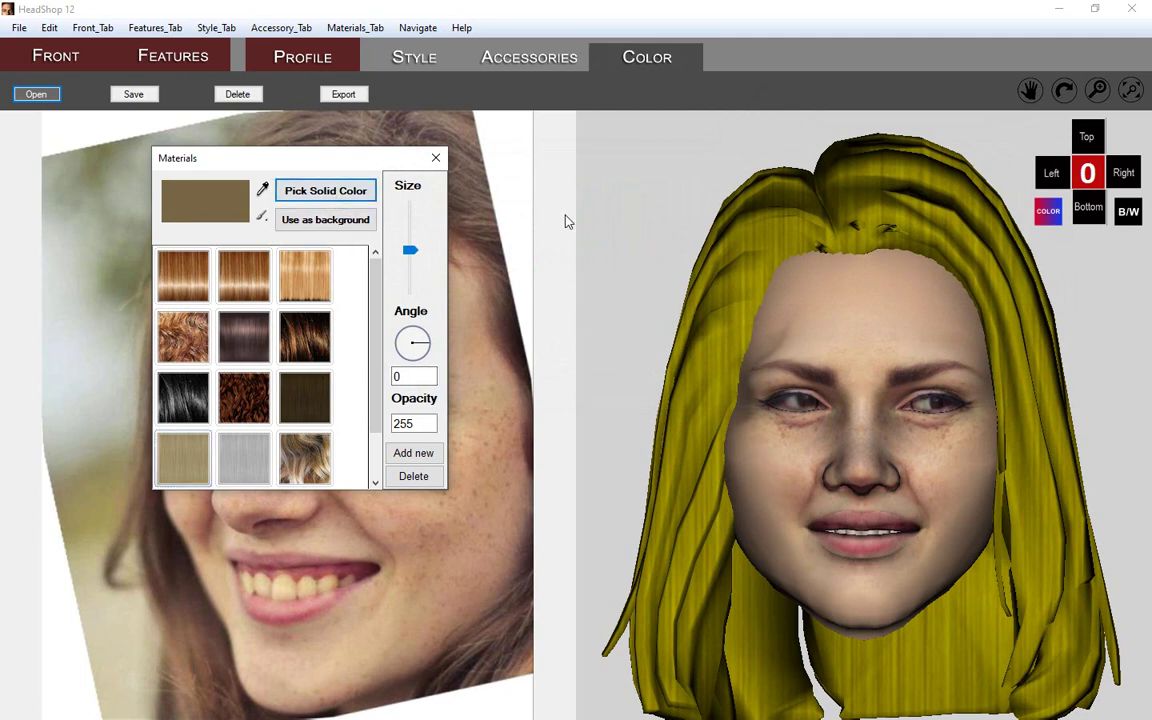
pyautogui.click(642, 212)
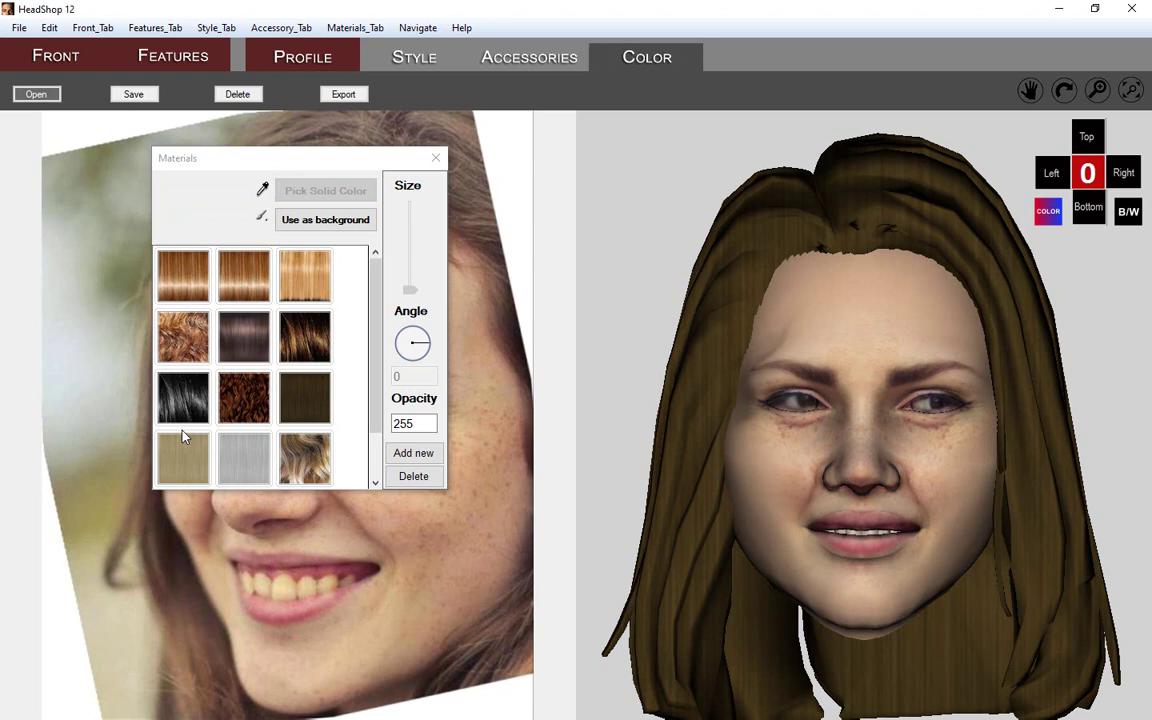
# Step: Check the head at an angle, then export the project to DAZ Studio and confirm Done
pyautogui.click(1064, 90)
pyautogui.moveTo(1003, 337)
pyautogui.mouseDown()
pyautogui.moveTo(955, 342)
pyautogui.moveTo(1047, 314)
pyautogui.moveTo(975, 320)
pyautogui.moveTo(998, 323)
pyautogui.mouseUp()
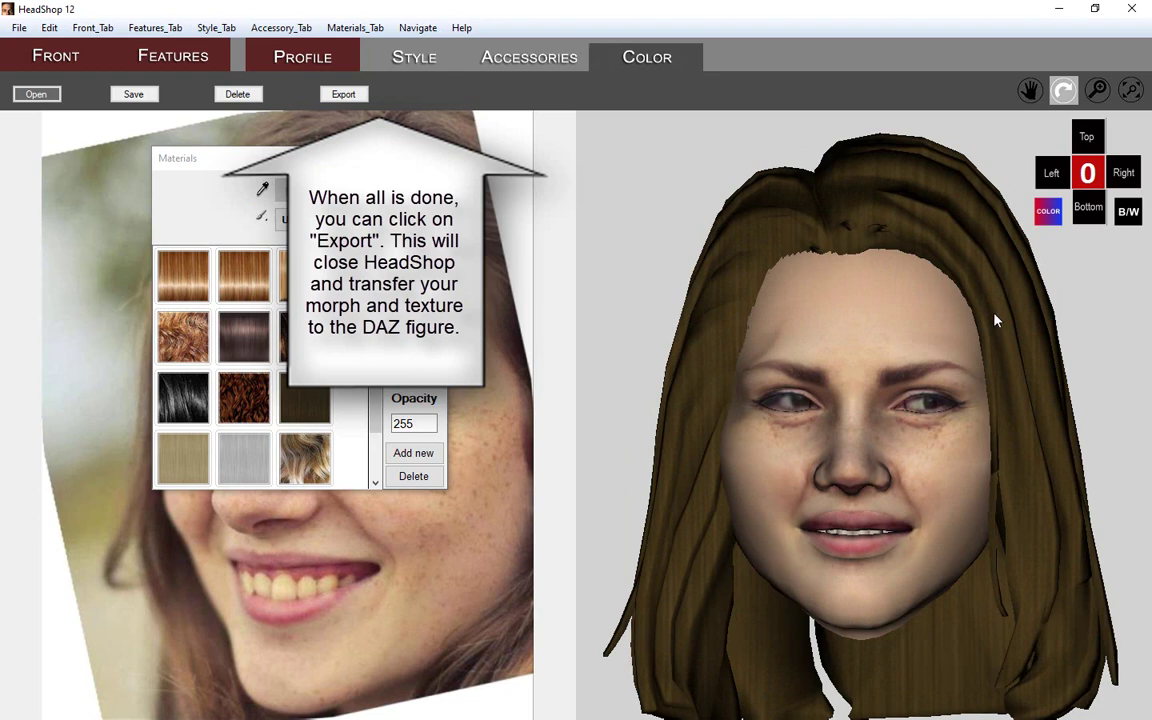
pyautogui.click(18, 30)
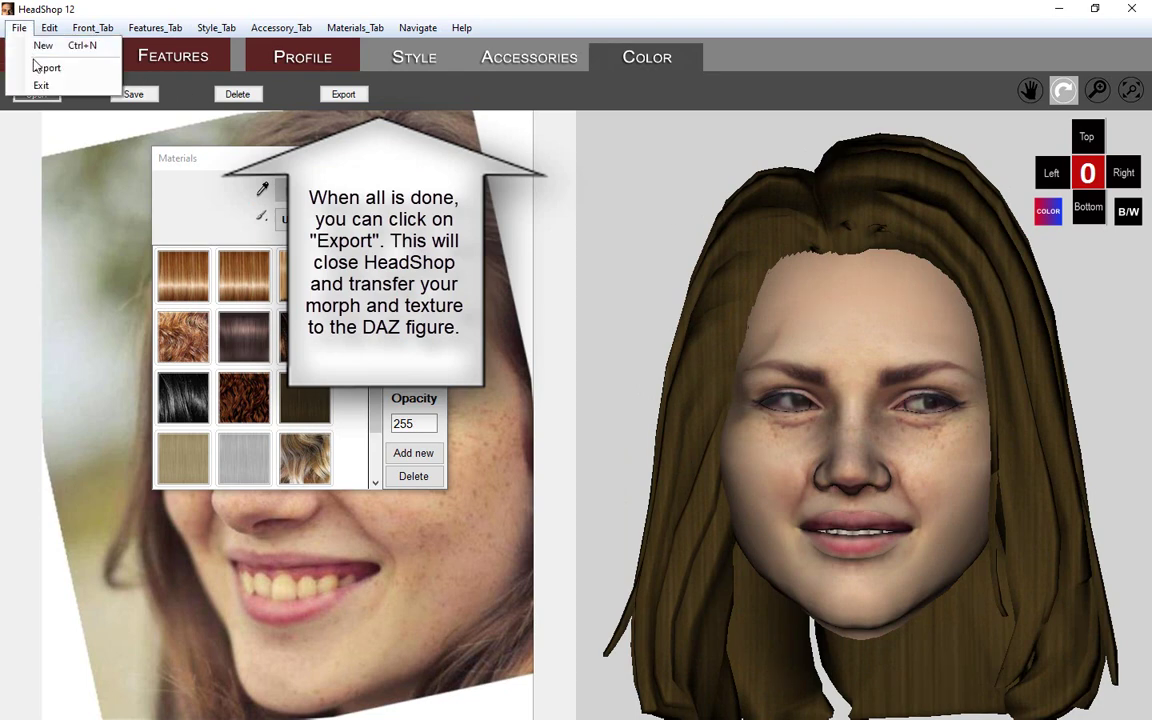
pyautogui.click(40, 68)
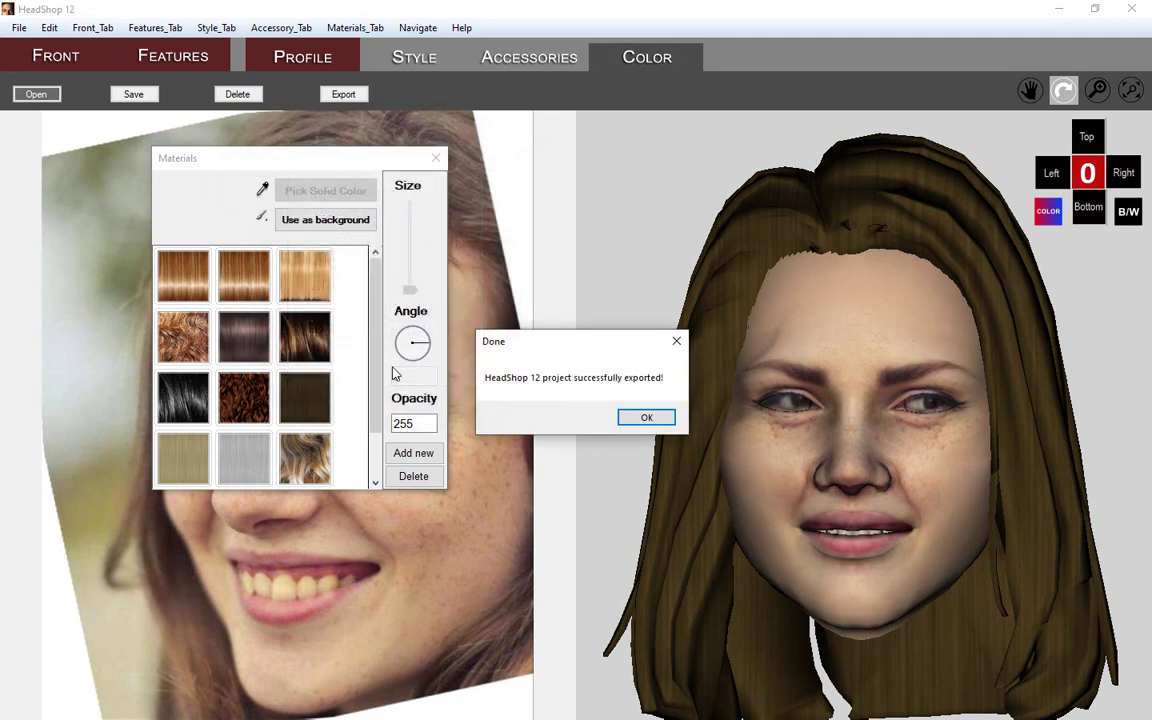
pyautogui.click(650, 418)
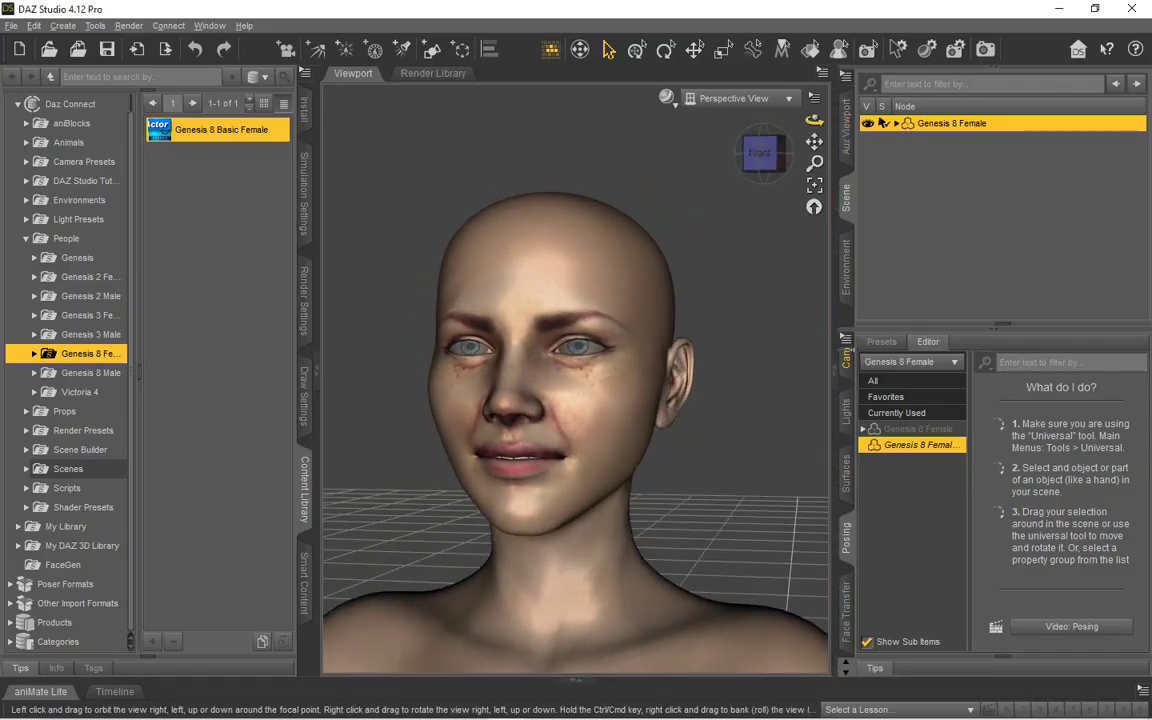
# Step: Set the Genesis 8 Female's fs morph to 67.2% in the Parameters Morphs group
pyautogui.click(847, 666)
pyautogui.click(847, 408)
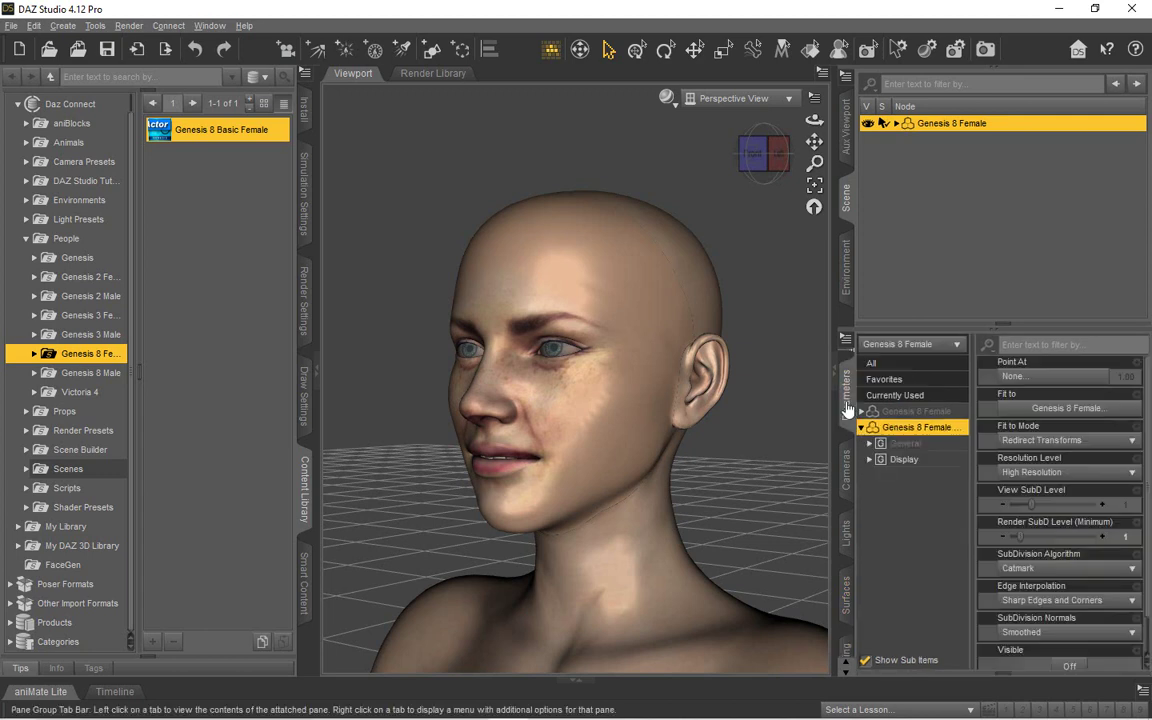
pyautogui.click(900, 411)
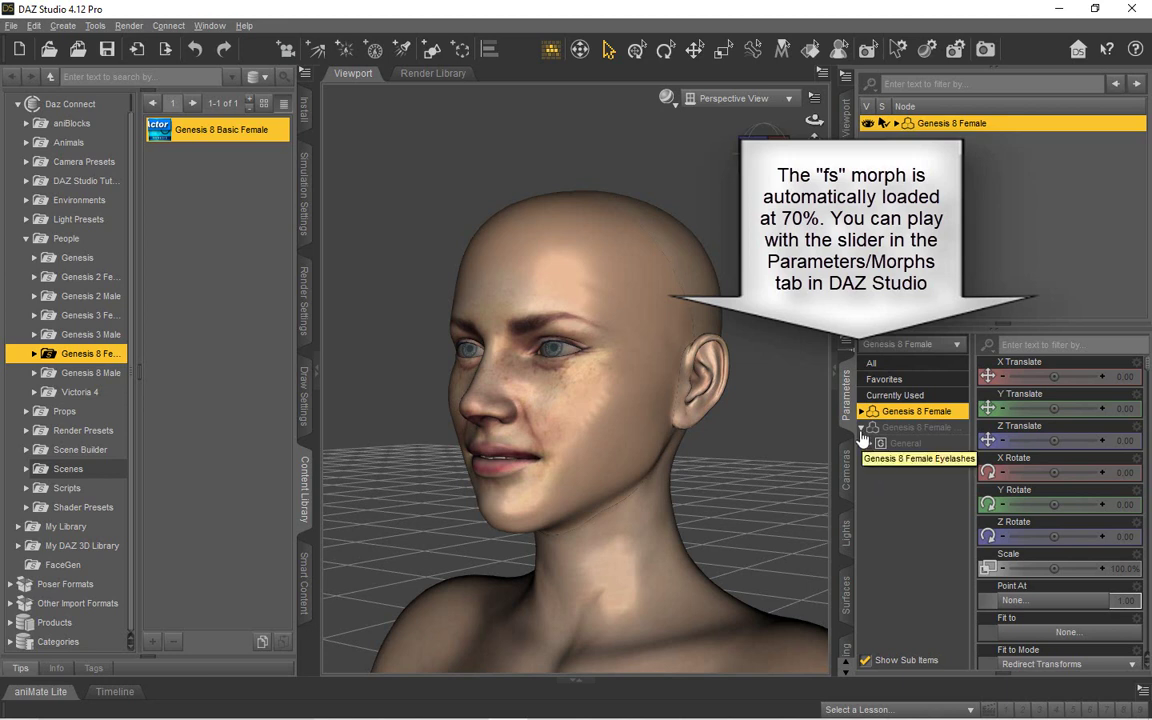
pyautogui.click(861, 412)
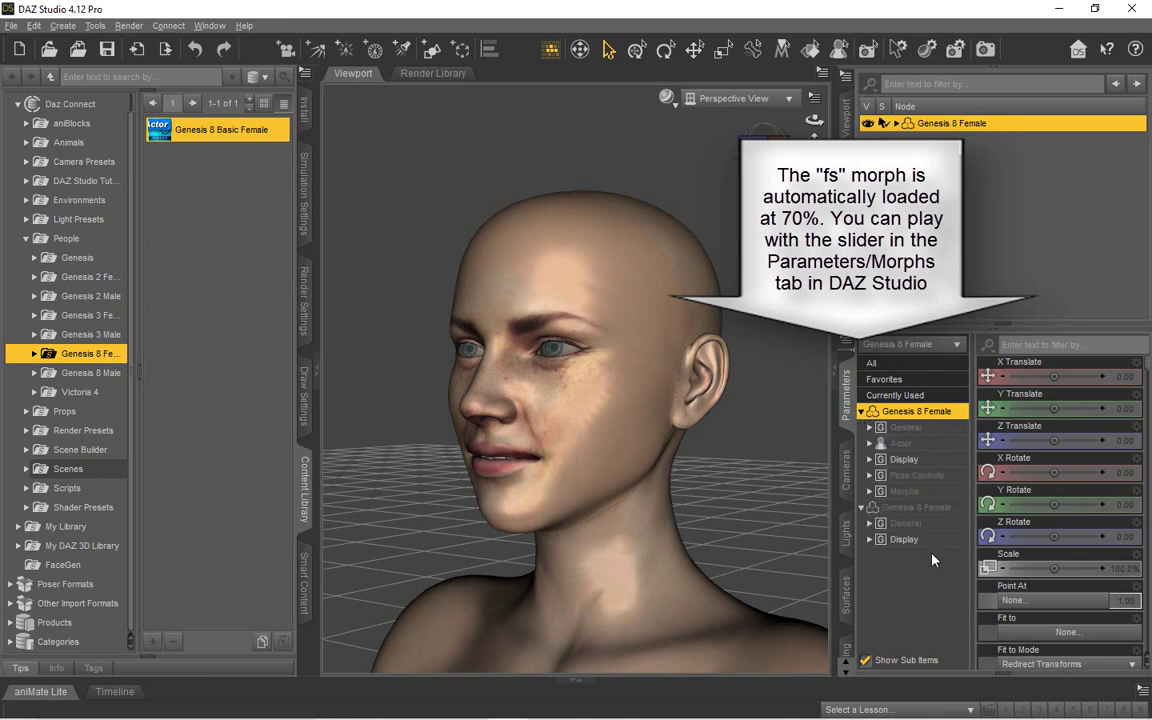
pyautogui.click(896, 498)
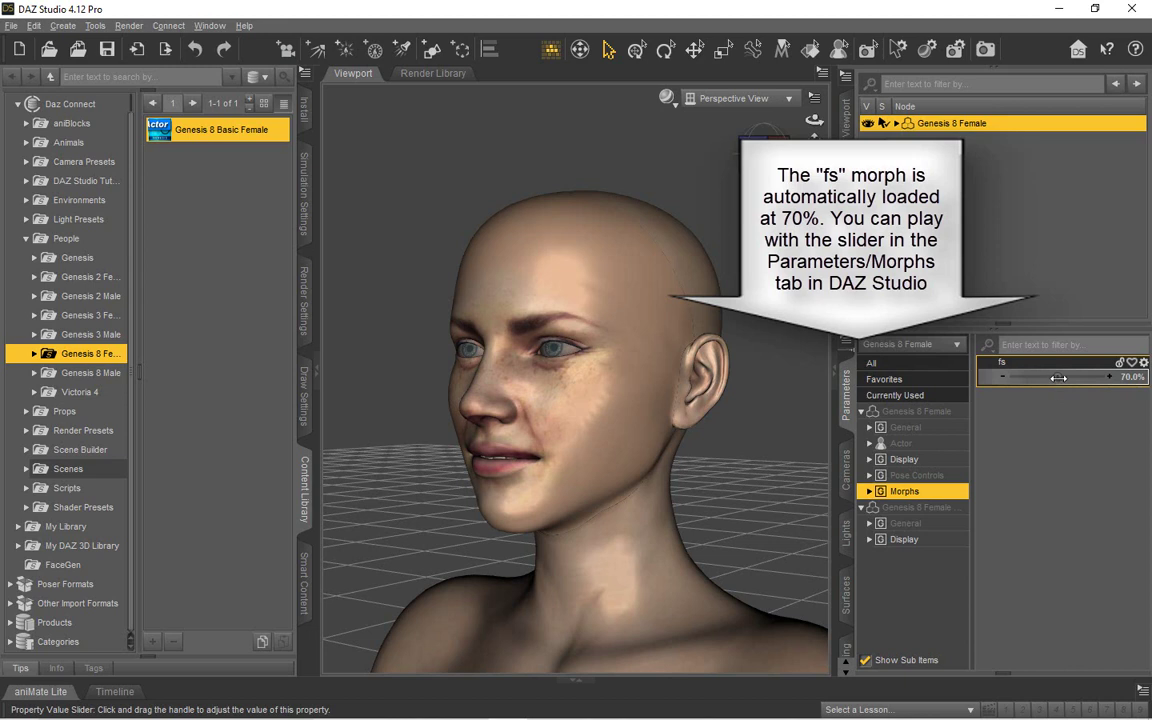
pyautogui.moveTo(1058, 377)
pyautogui.mouseDown()
pyautogui.moveTo(1076, 377)
pyautogui.moveTo(1048, 377)
pyautogui.mouseUp()
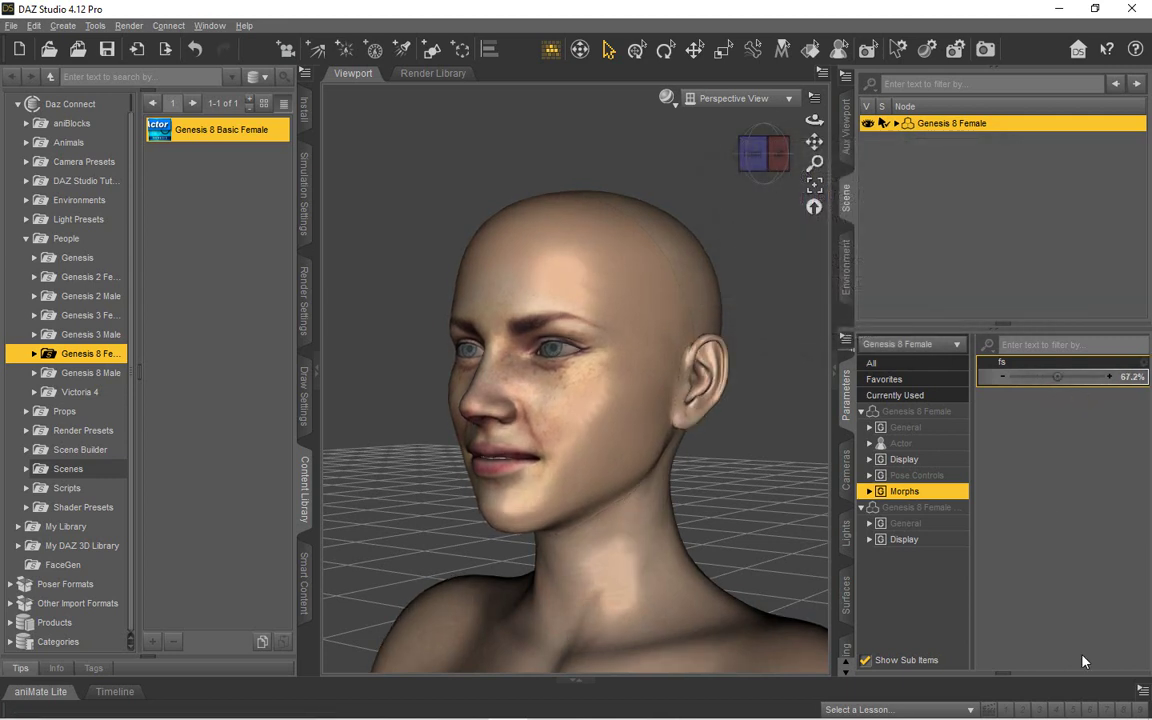
# Step: Load the Fat, GreekF, HawkF, NubianF, Old, RomanF, Smile, SnubF and TurnedUpF OBJ morphs with Morph Loader Pro
pyautogui.click(34, 26)
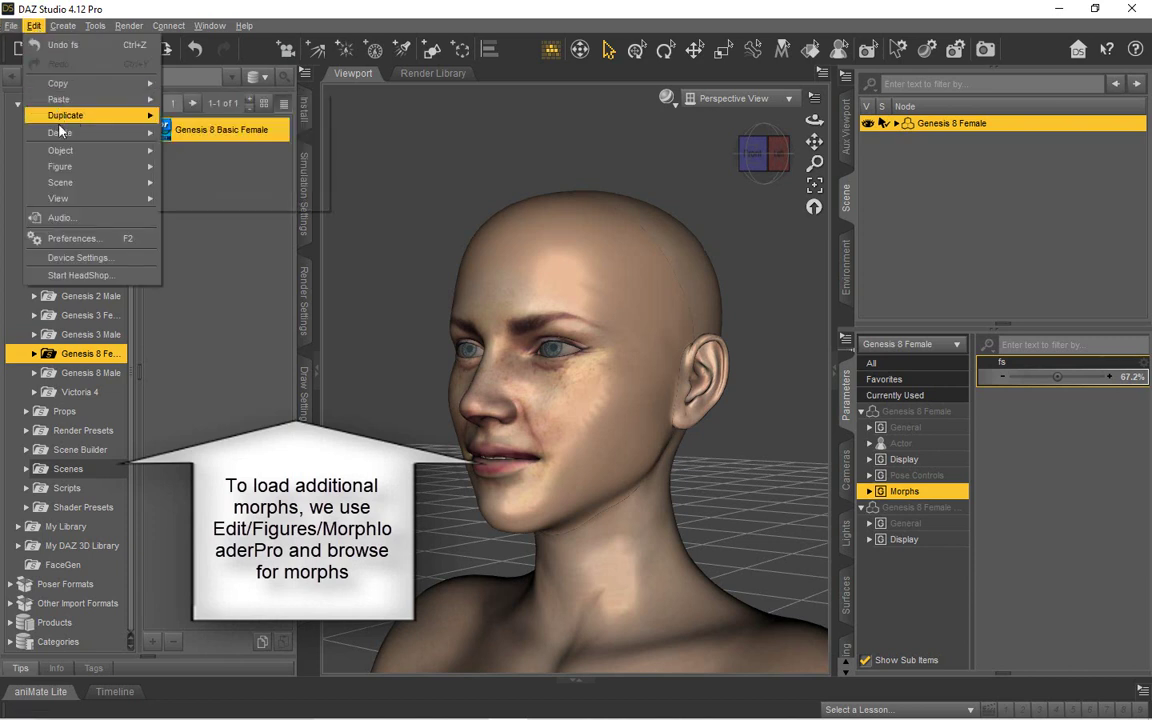
pyautogui.moveTo(120, 166)
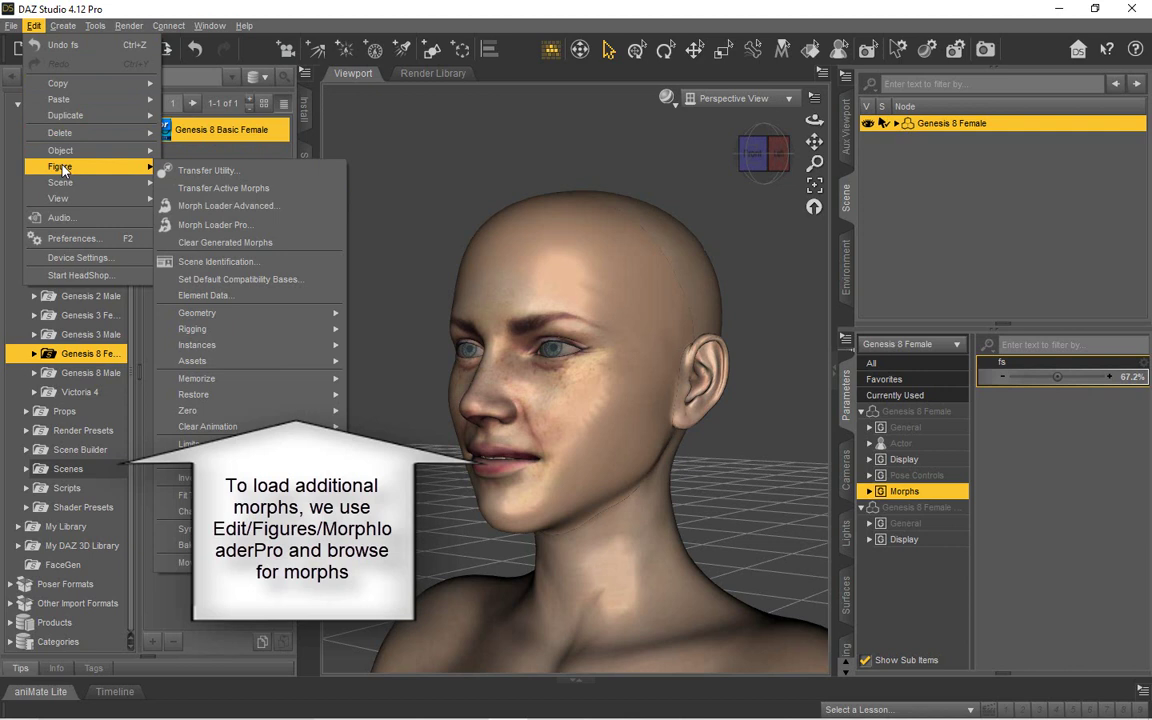
pyautogui.click(208, 225)
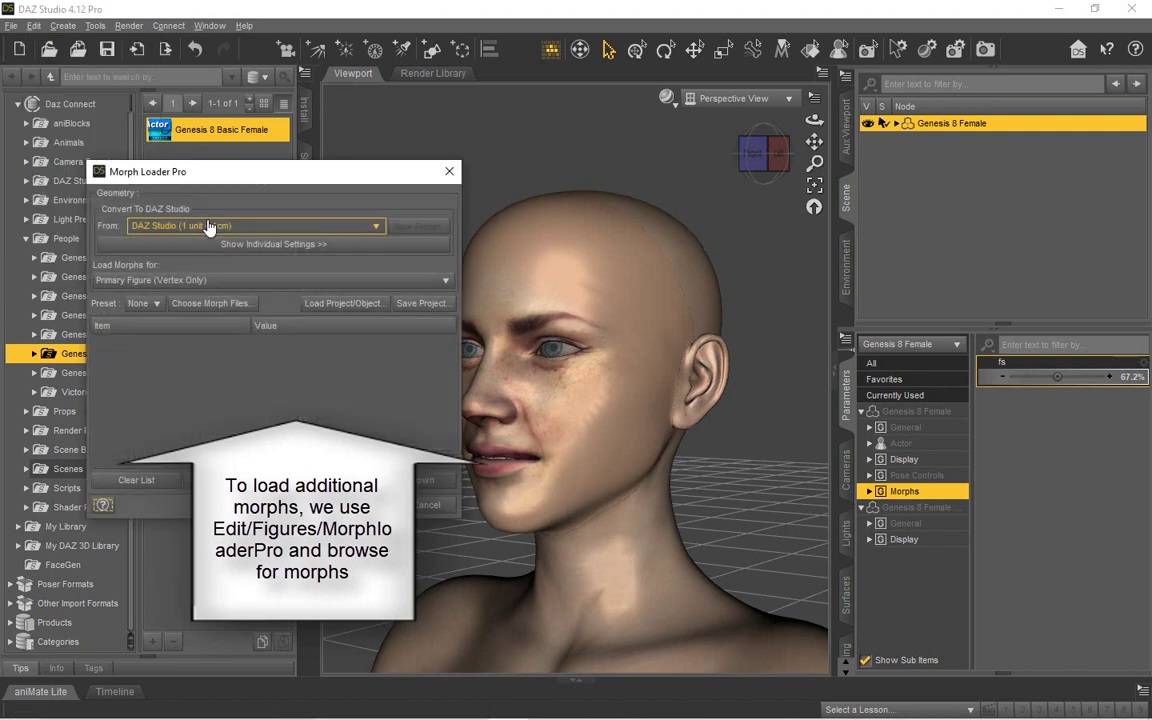
pyautogui.click(198, 304)
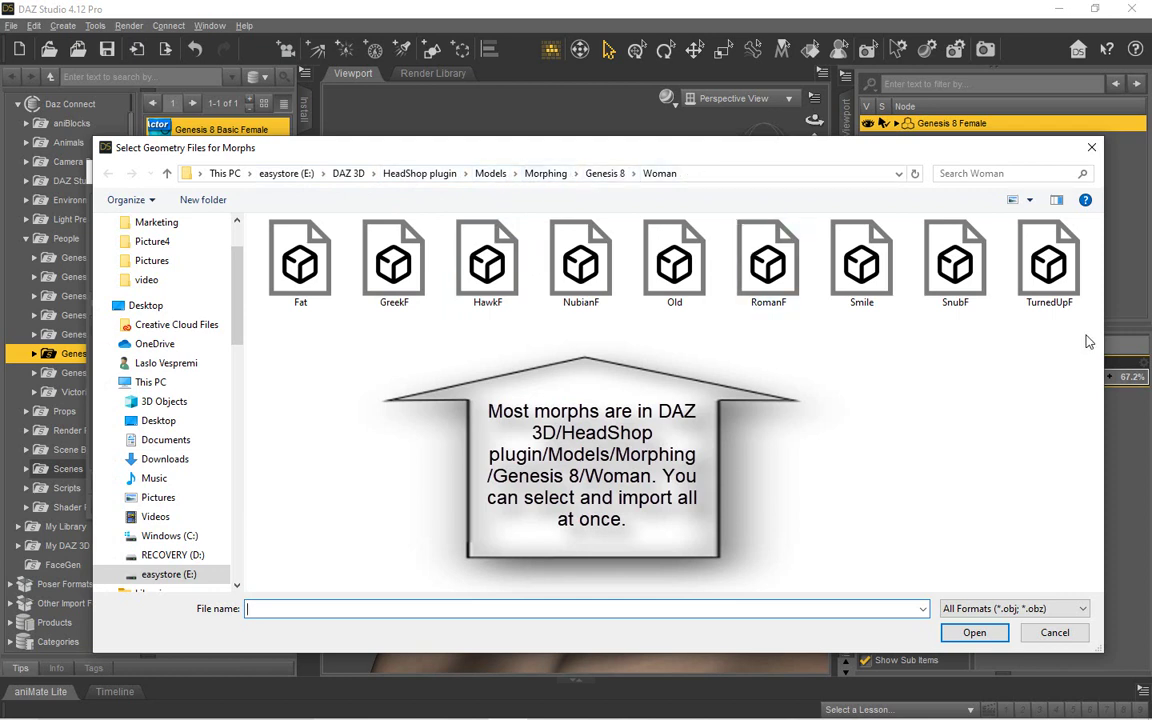
pyautogui.moveTo(1076, 343); pyautogui.dragTo(235, 200)
pyautogui.click(988, 634)
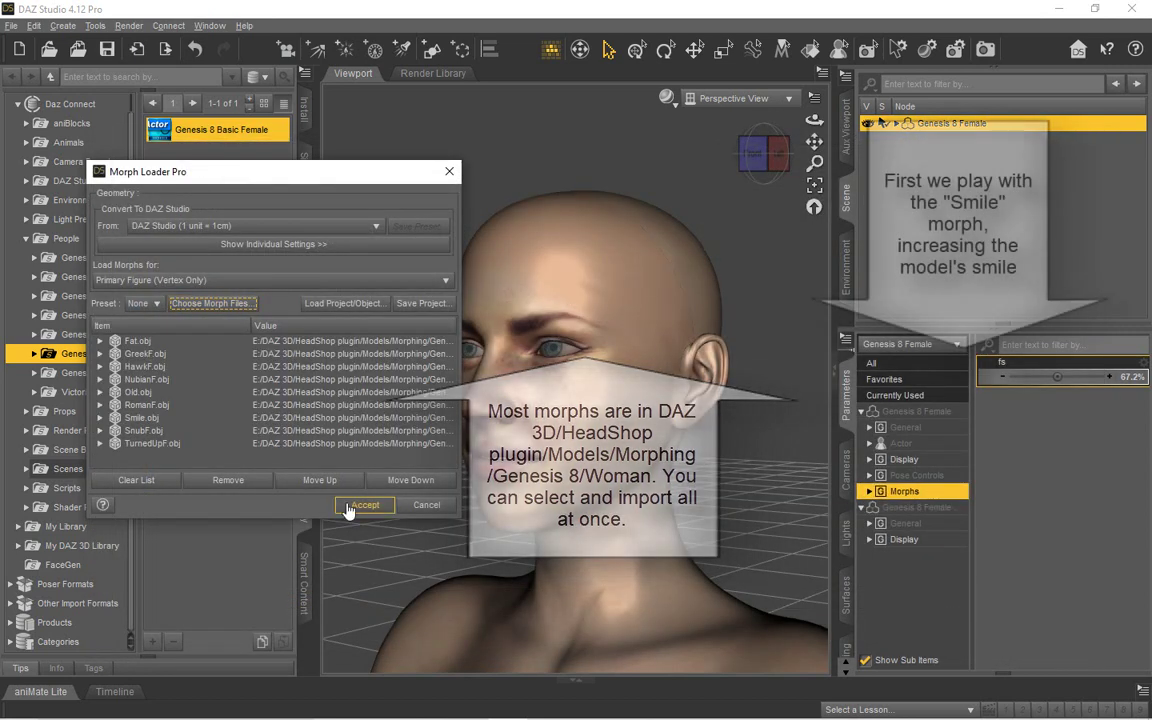
pyautogui.click(365, 506)
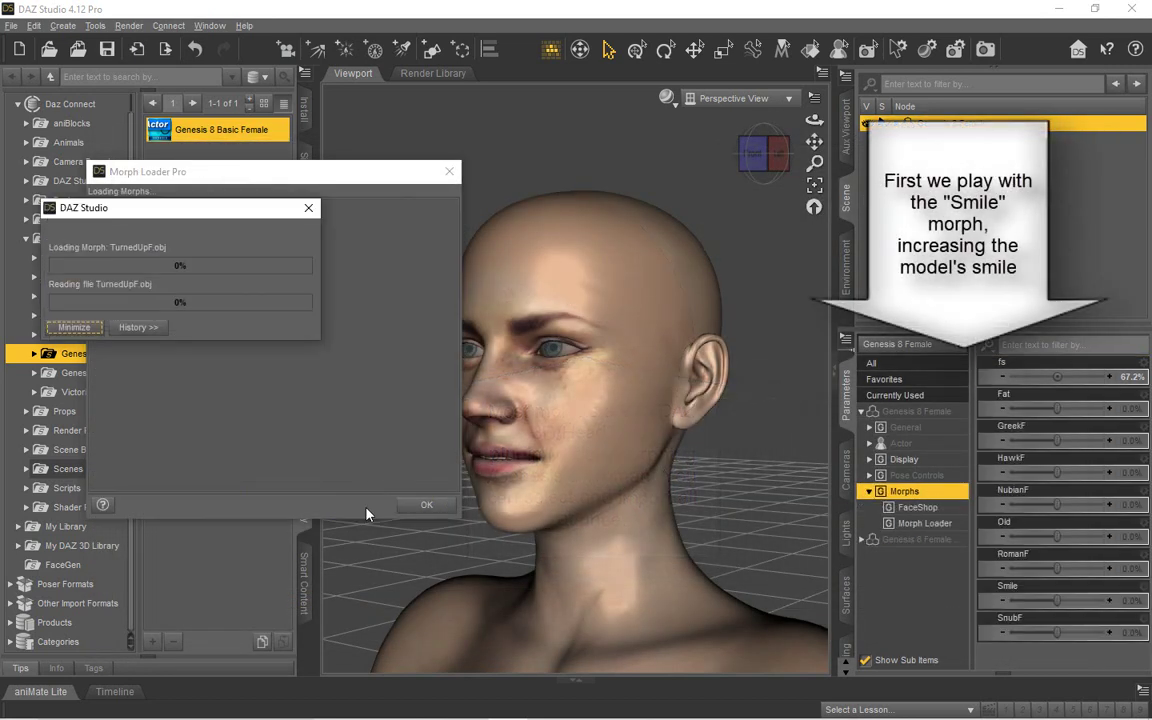
pyautogui.click(424, 507)
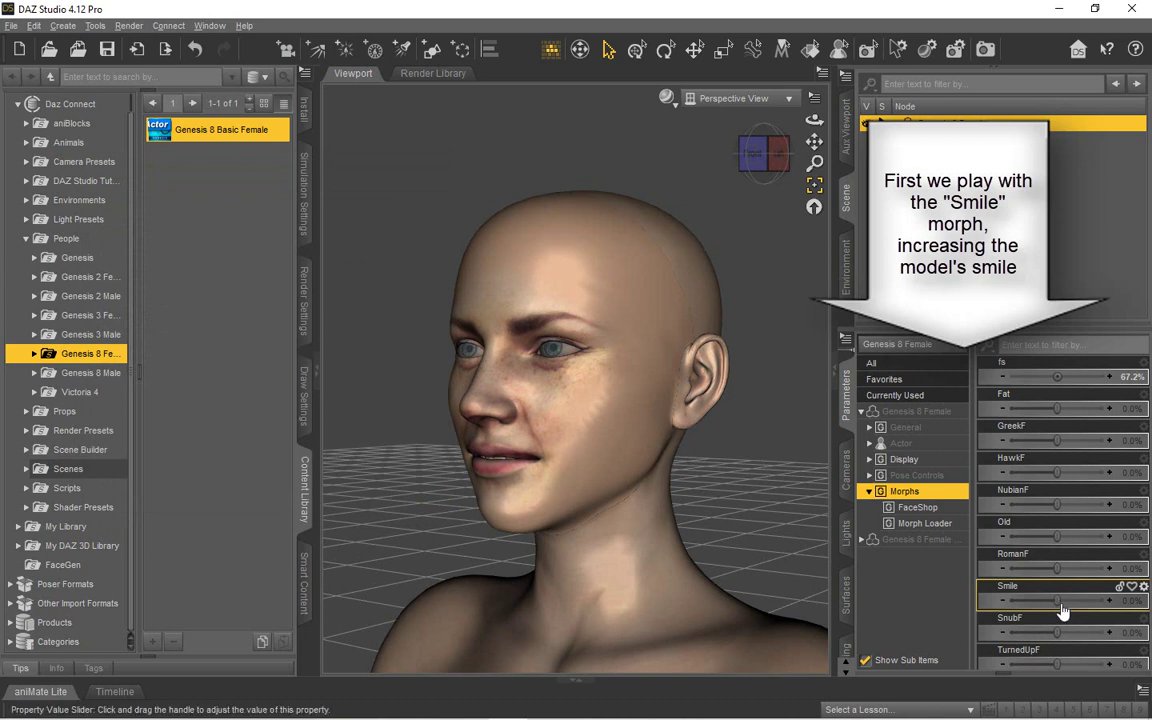
# Step: Raise Smile and SnubF to 100%, and tilt the head back and turn it toward the camera
pyautogui.moveTo(1062, 610); pyautogui.dragTo(1088, 617)
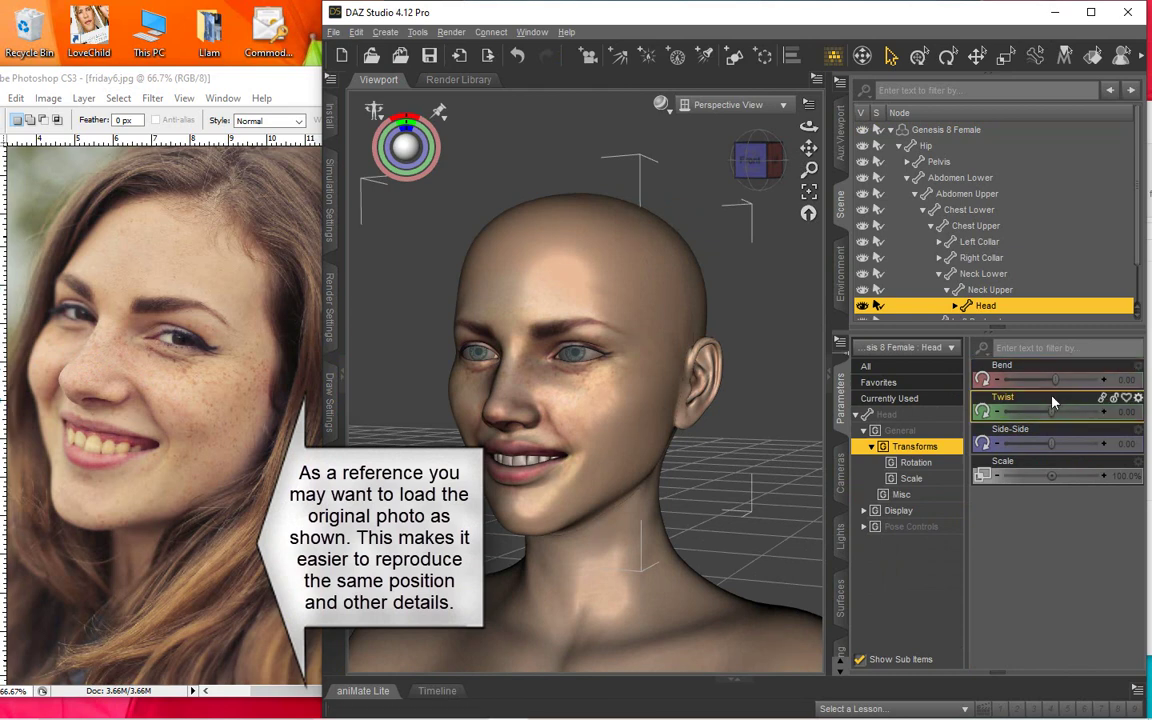
pyautogui.moveTo(1054, 380); pyautogui.dragTo(1047, 380)
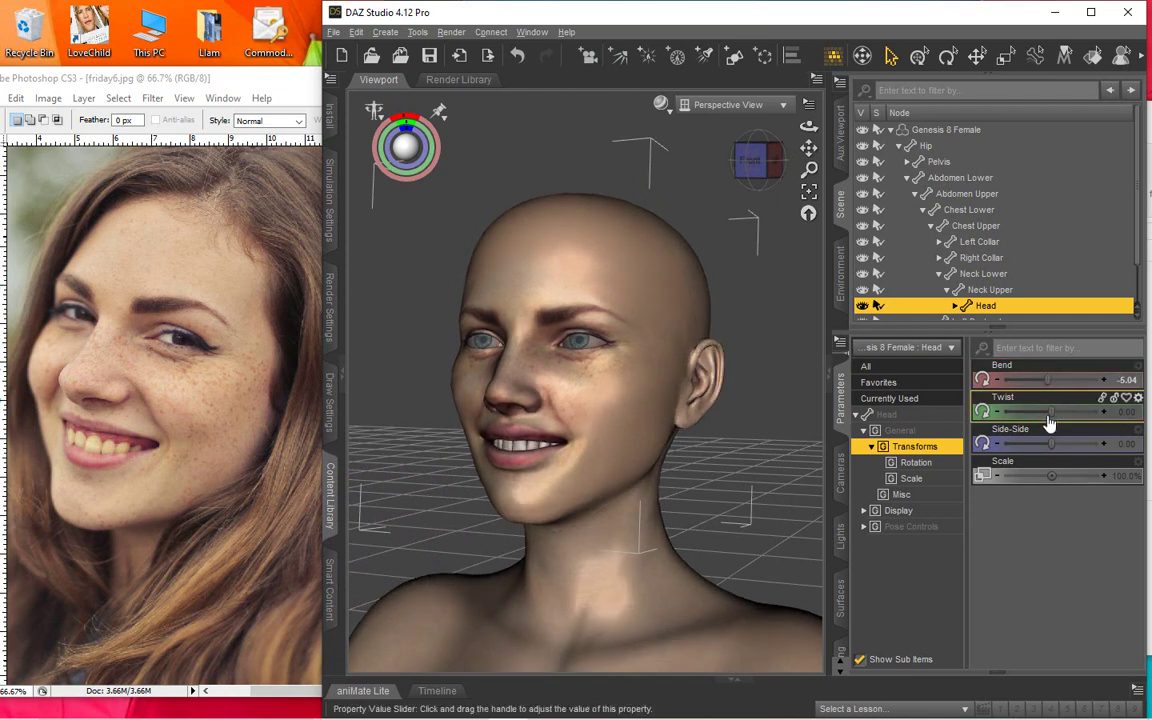
pyautogui.moveTo(1055, 413); pyautogui.dragTo(1092, 411)
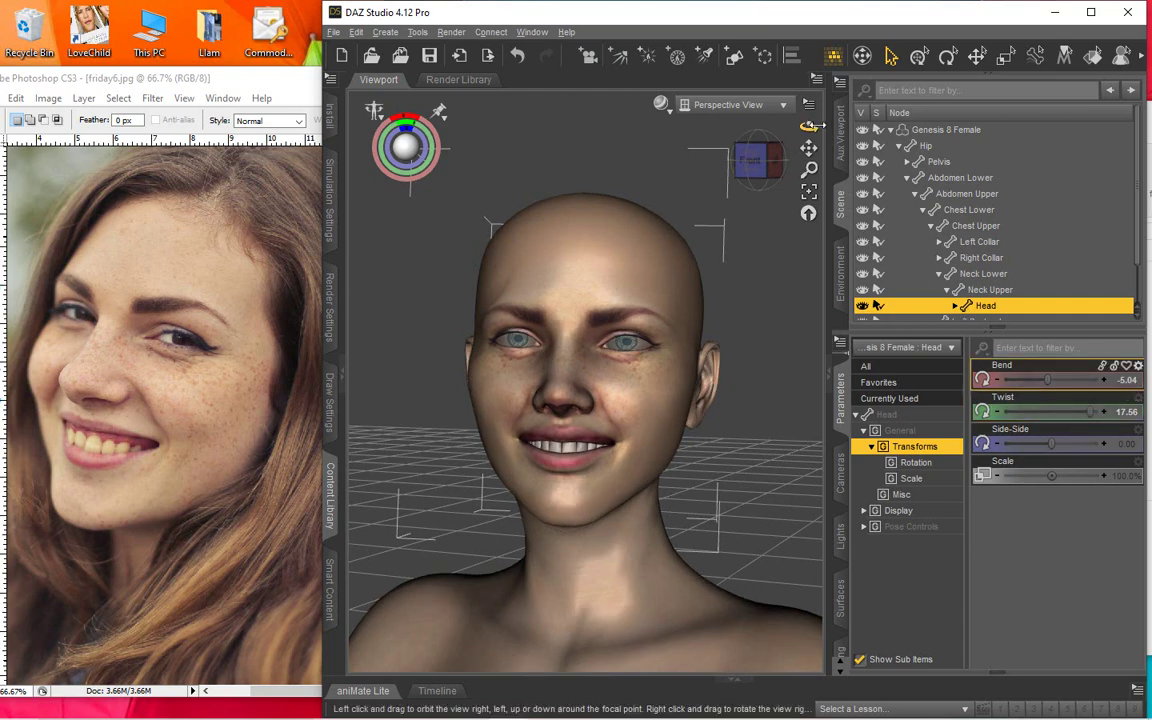
pyautogui.moveTo(808, 126); pyautogui.dragTo(774, 128)
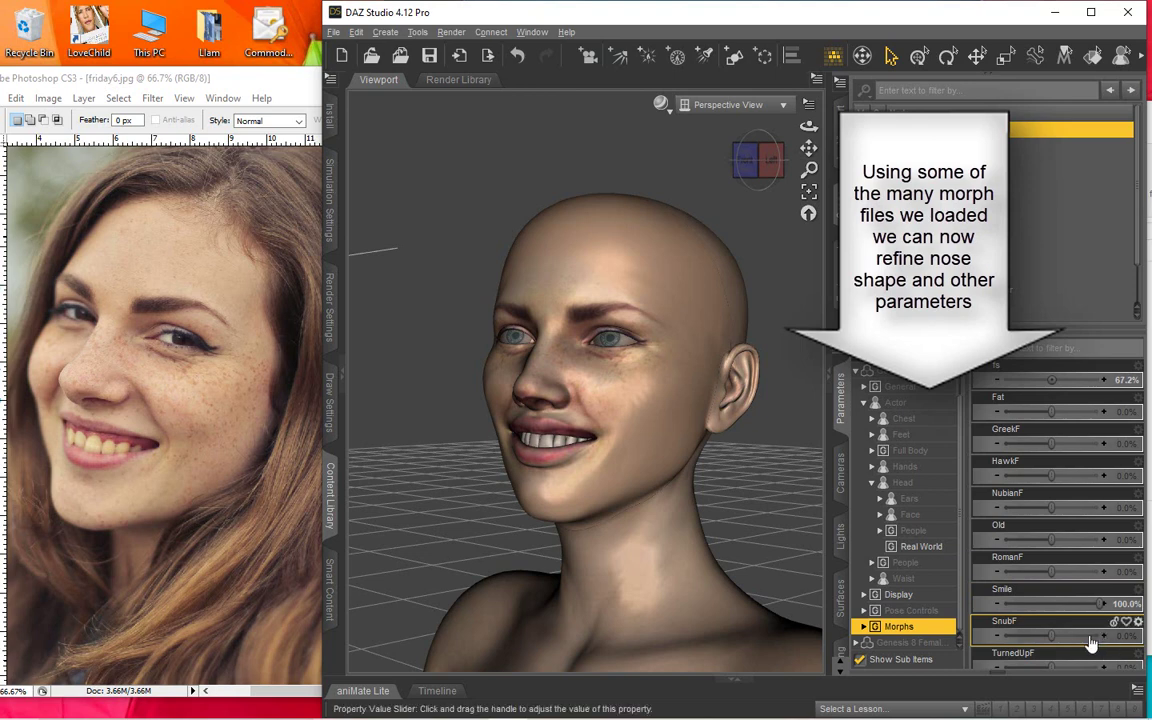
pyautogui.moveTo(1090, 643)
pyautogui.mouseDown()
pyautogui.moveTo(1085, 633)
pyautogui.moveTo(1100, 634)
pyautogui.mouseUp()
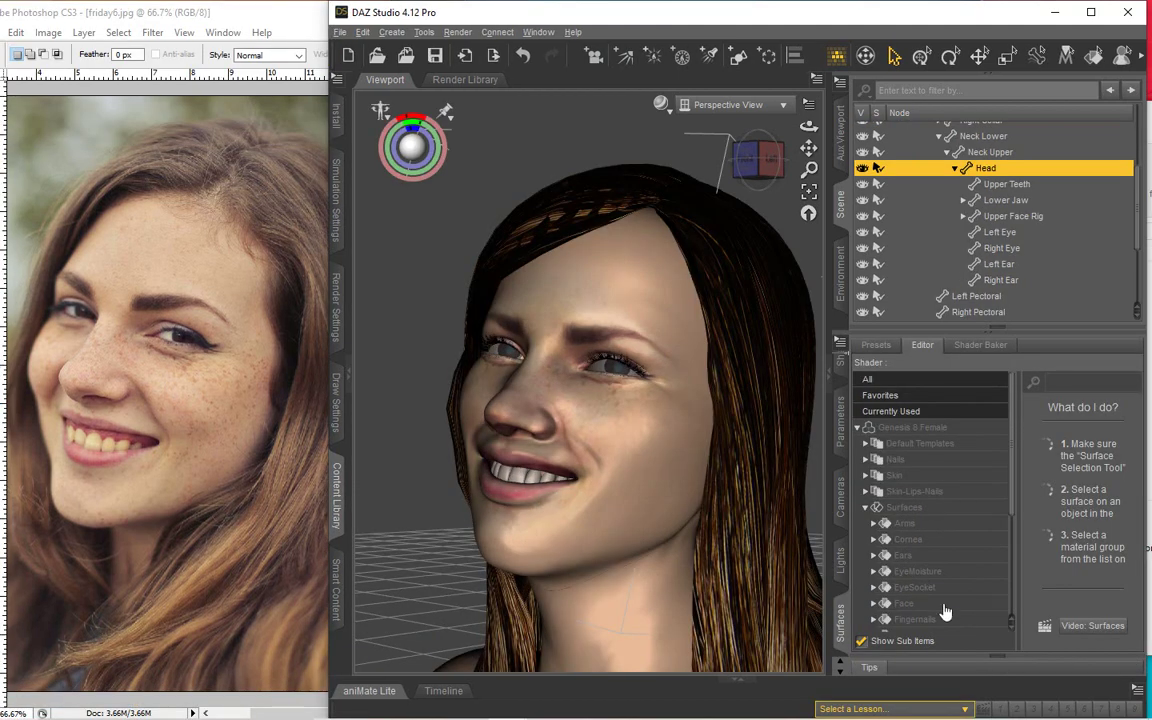
# Step: Paste wrinkleF into the SmoothedModelTextures folder and load it as the Face surface's Base Bump map
pyautogui.click(945, 608)
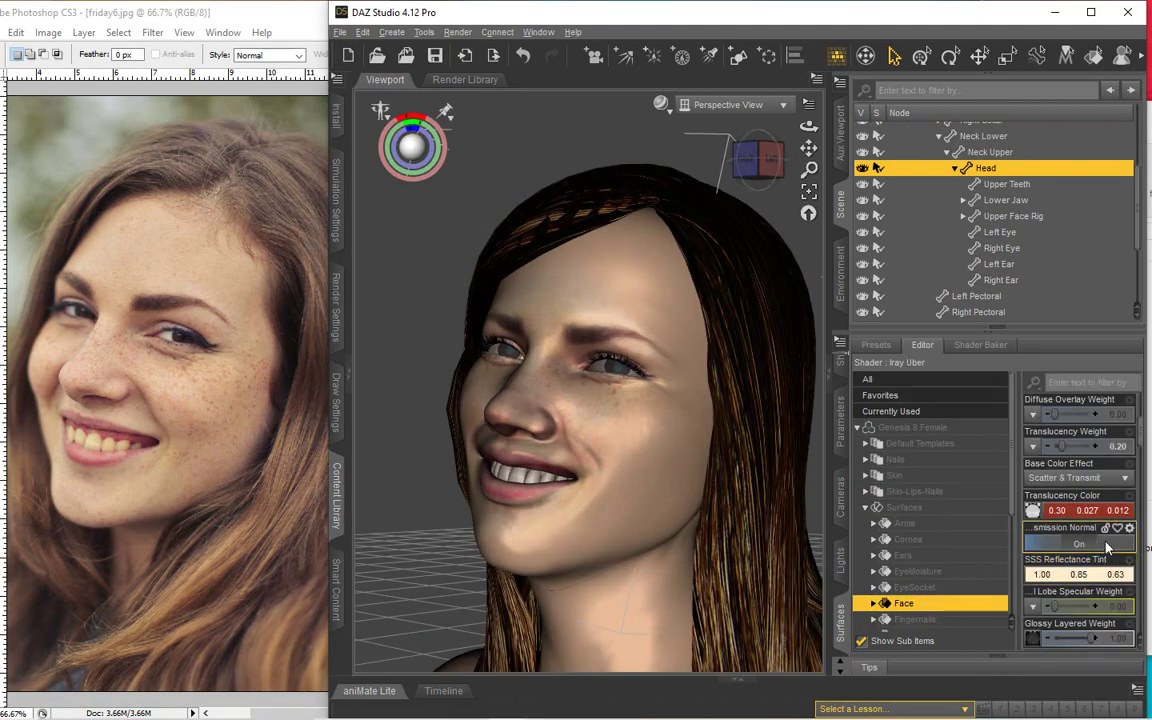
pyautogui.scroll(-10, 1107, 546)
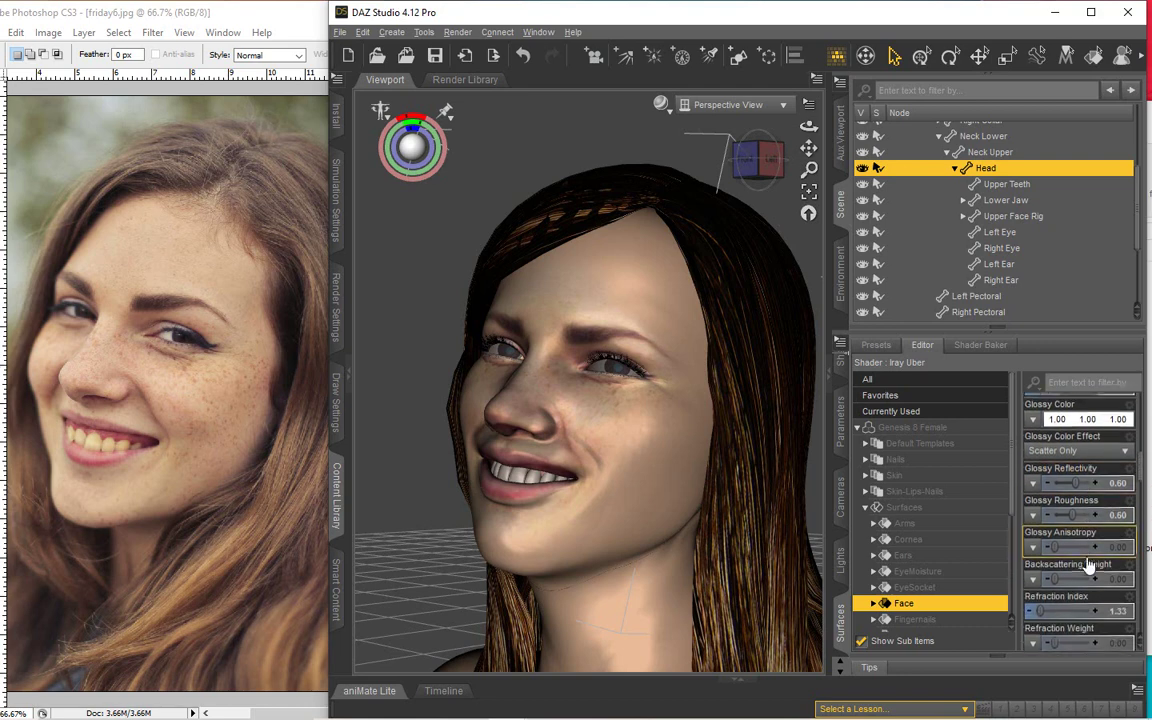
pyautogui.scroll(-3, 1088, 566)
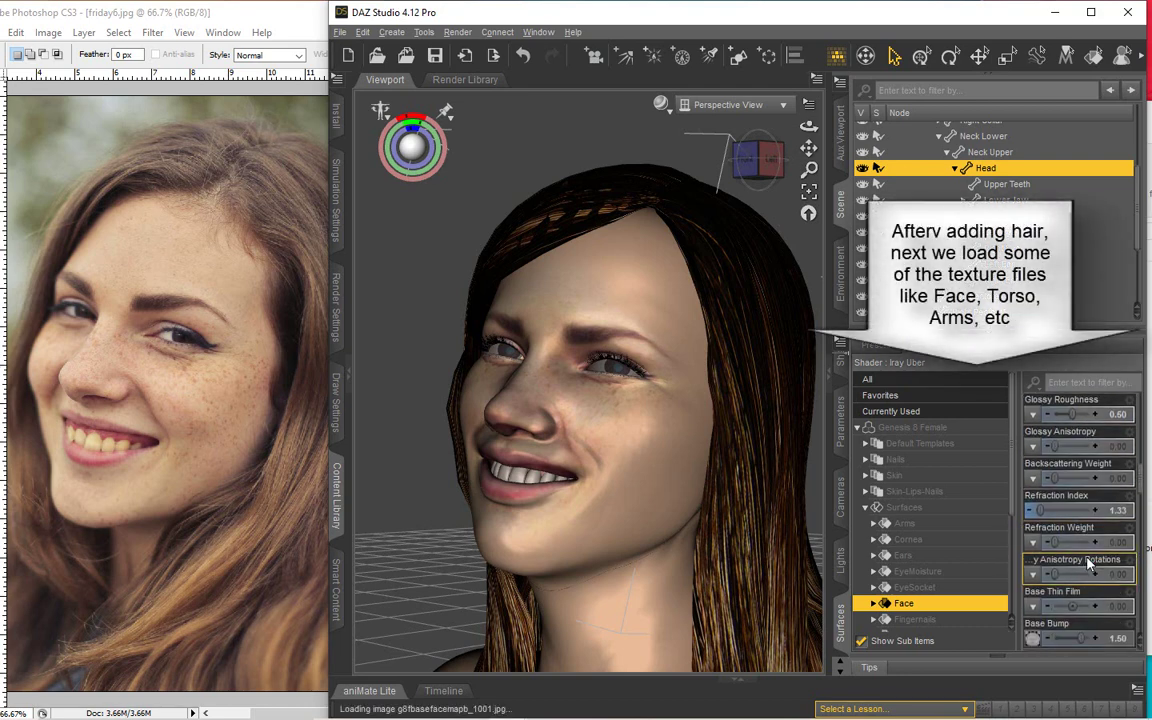
pyautogui.scroll(-3, 1088, 566)
pyautogui.click(1036, 553)
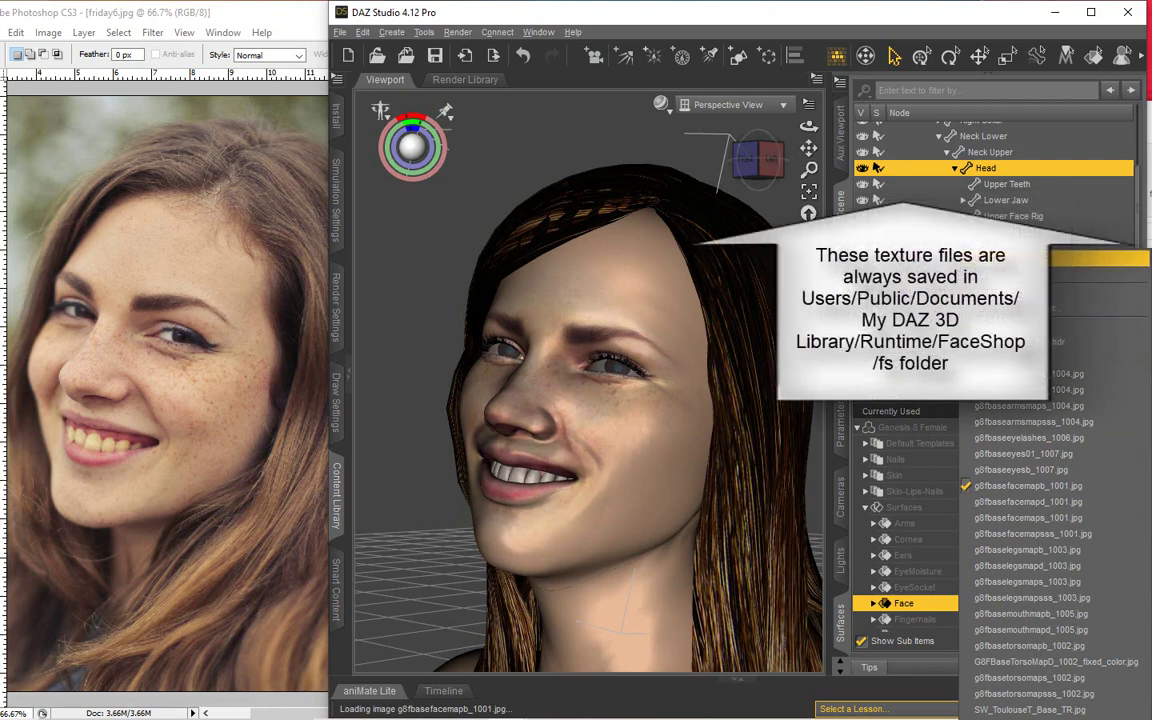
pyautogui.click(1000, 350)
pyautogui.doubleClick(380, 176)
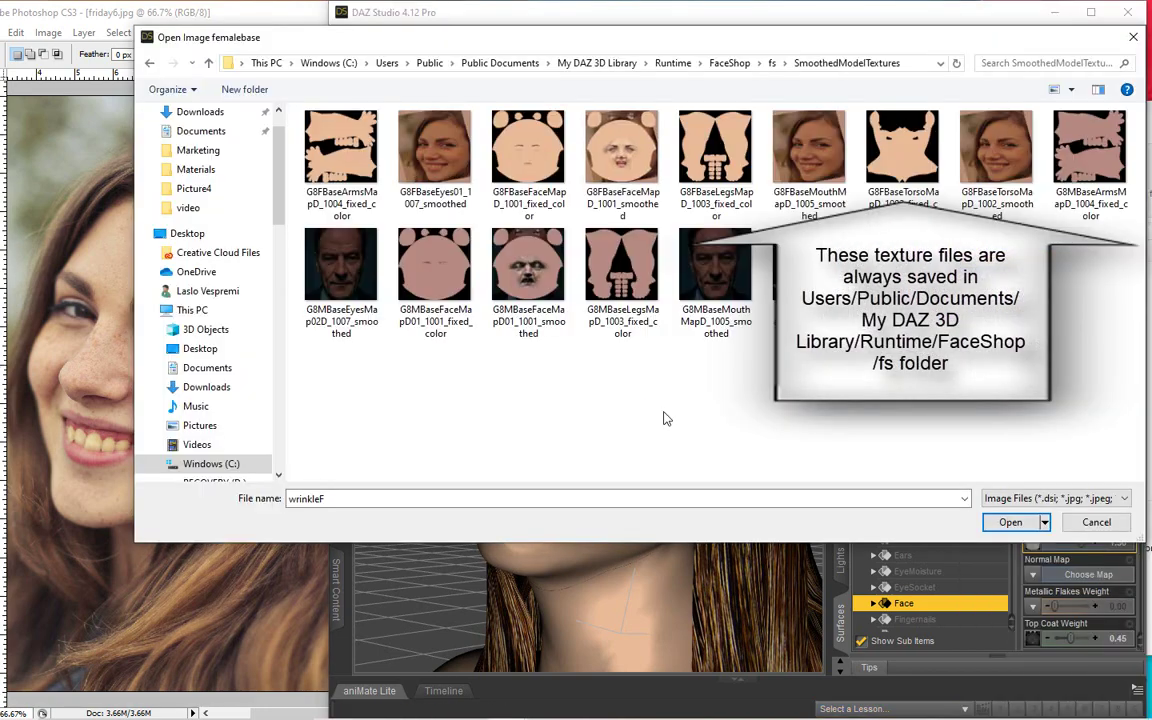
pyautogui.rightClick(793, 410)
pyautogui.click(688, 490)
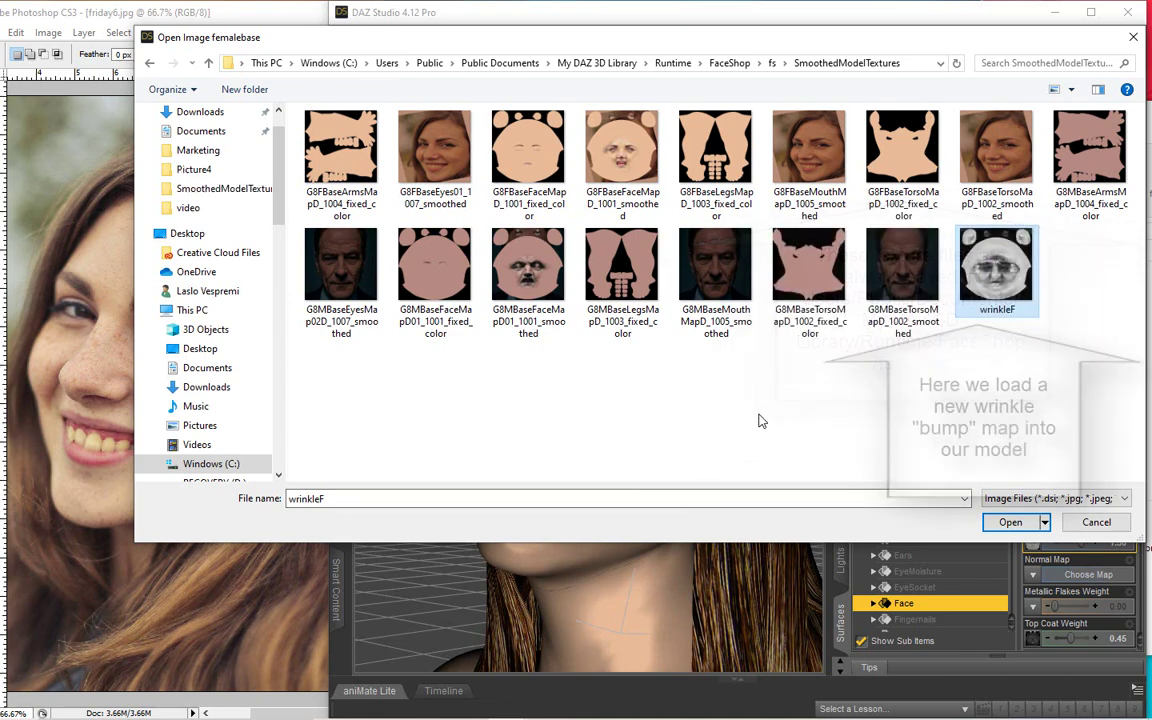
pyautogui.doubleClick(1008, 288)
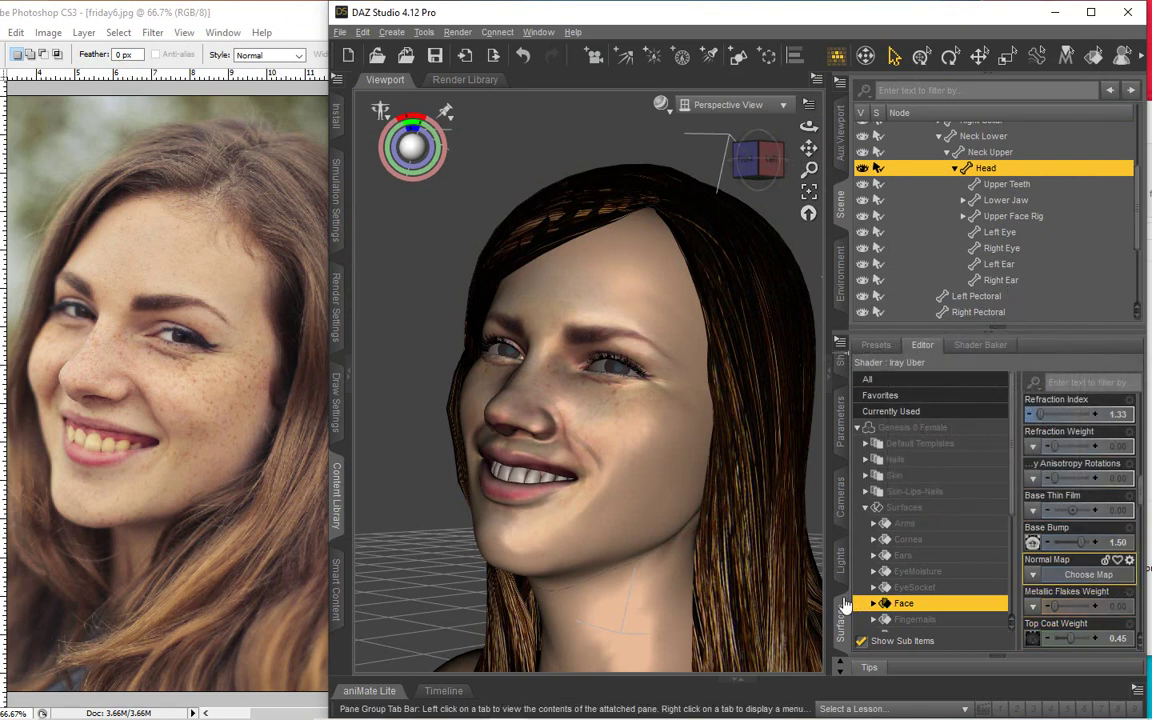
# Step: Render the scene with Iray, cancelling the first attempt, then start naming the finished image
pyautogui.click(456, 33)
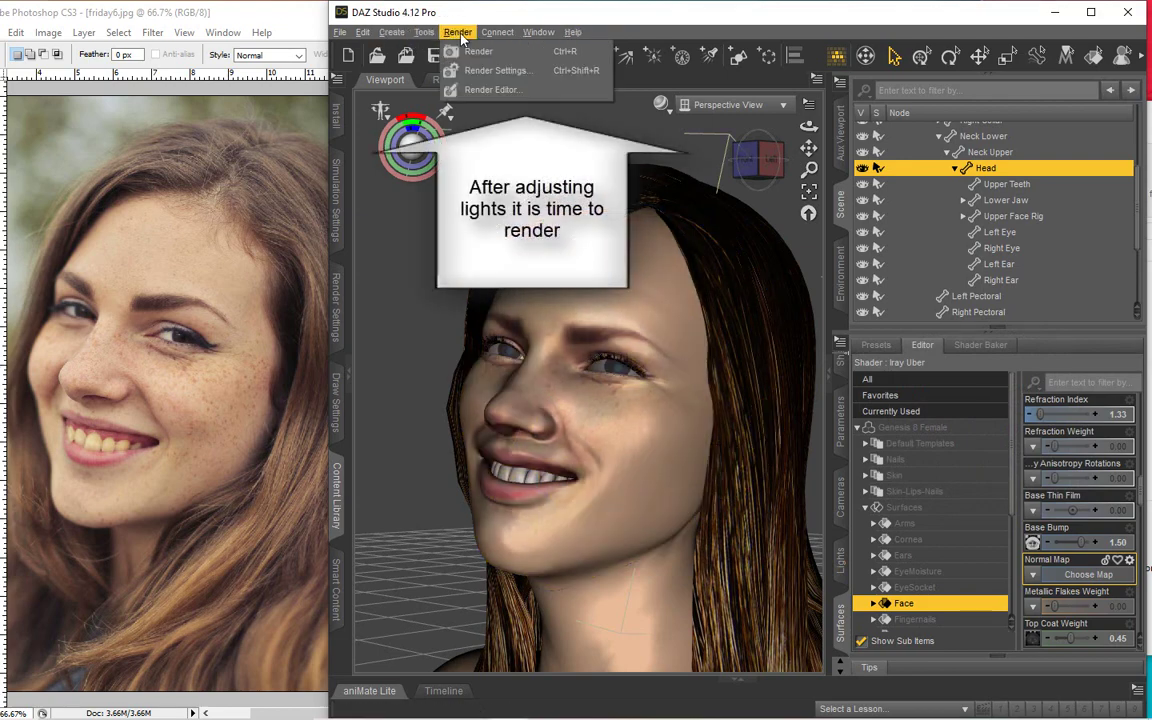
pyautogui.click(476, 52)
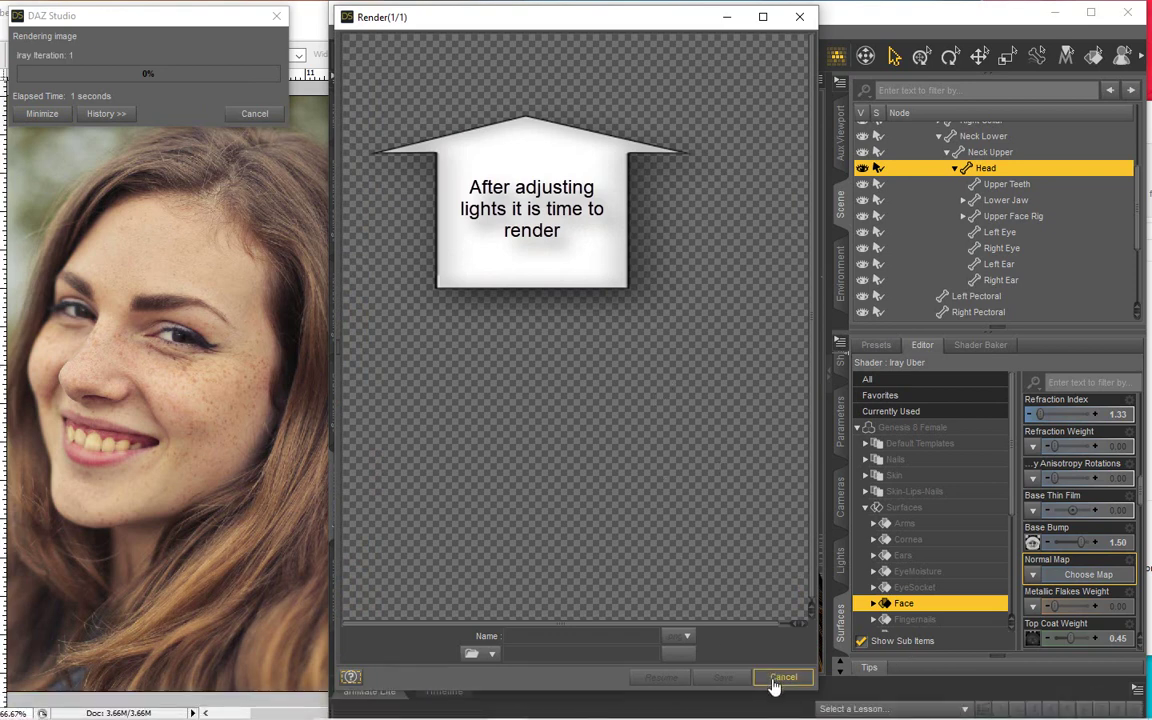
pyautogui.click(776, 679)
pyautogui.click(538, 370)
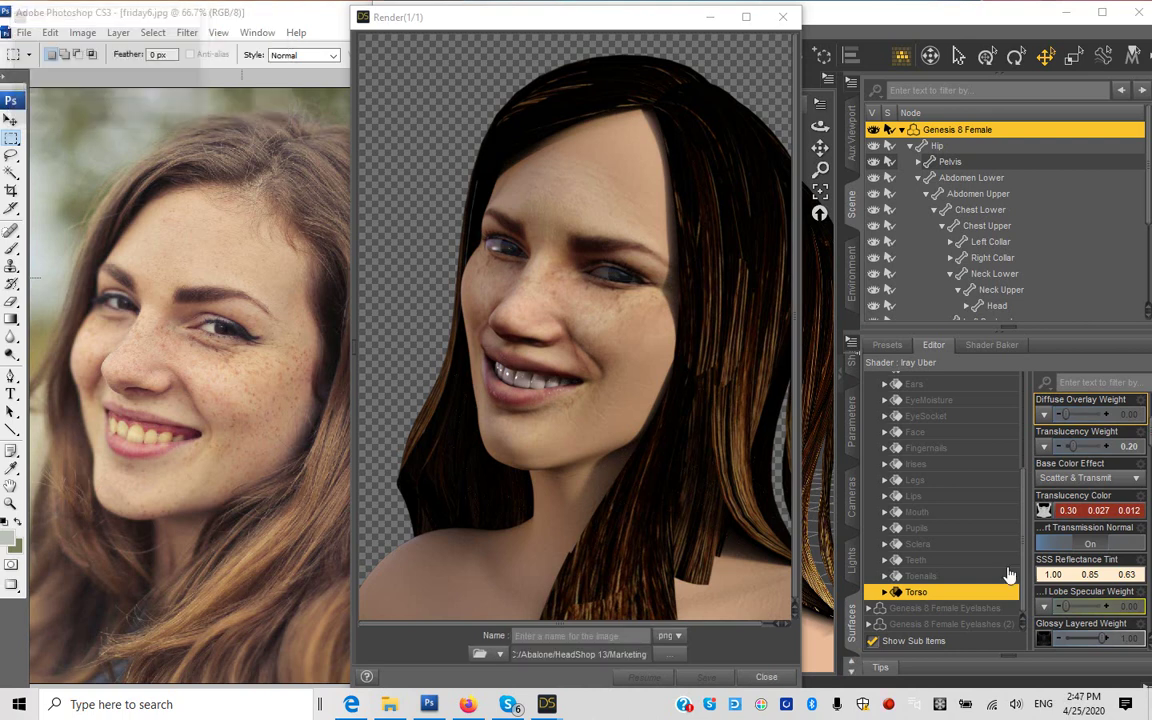
pyautogui.click(547, 636)
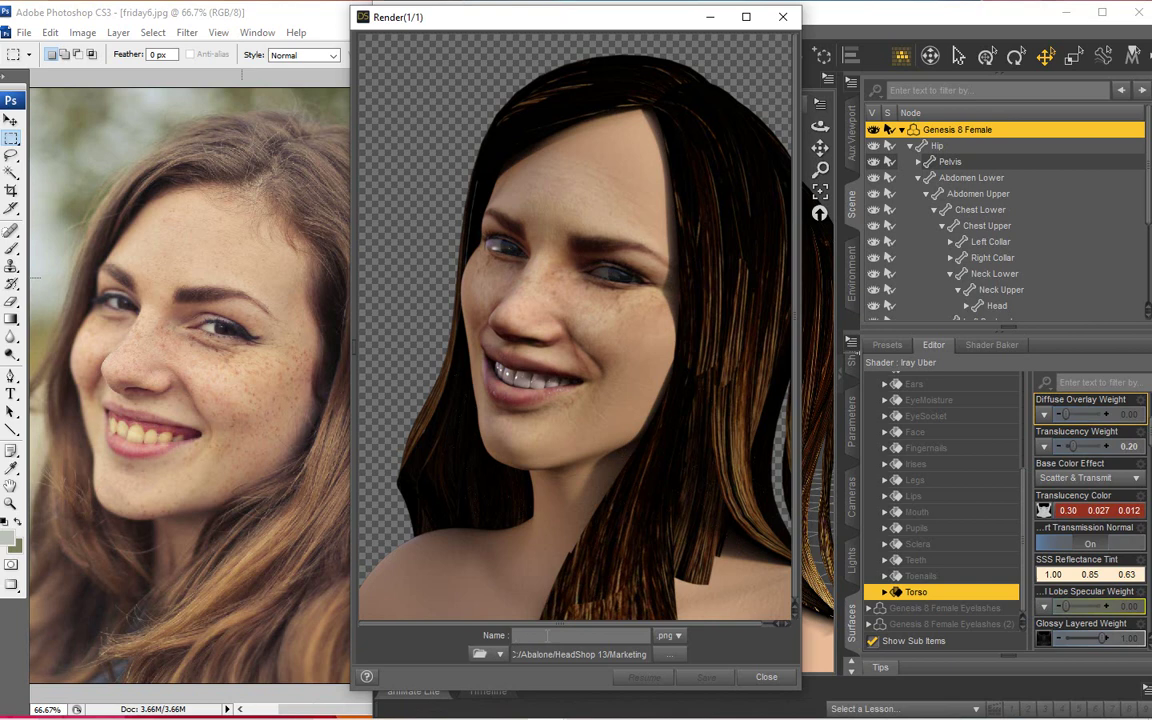